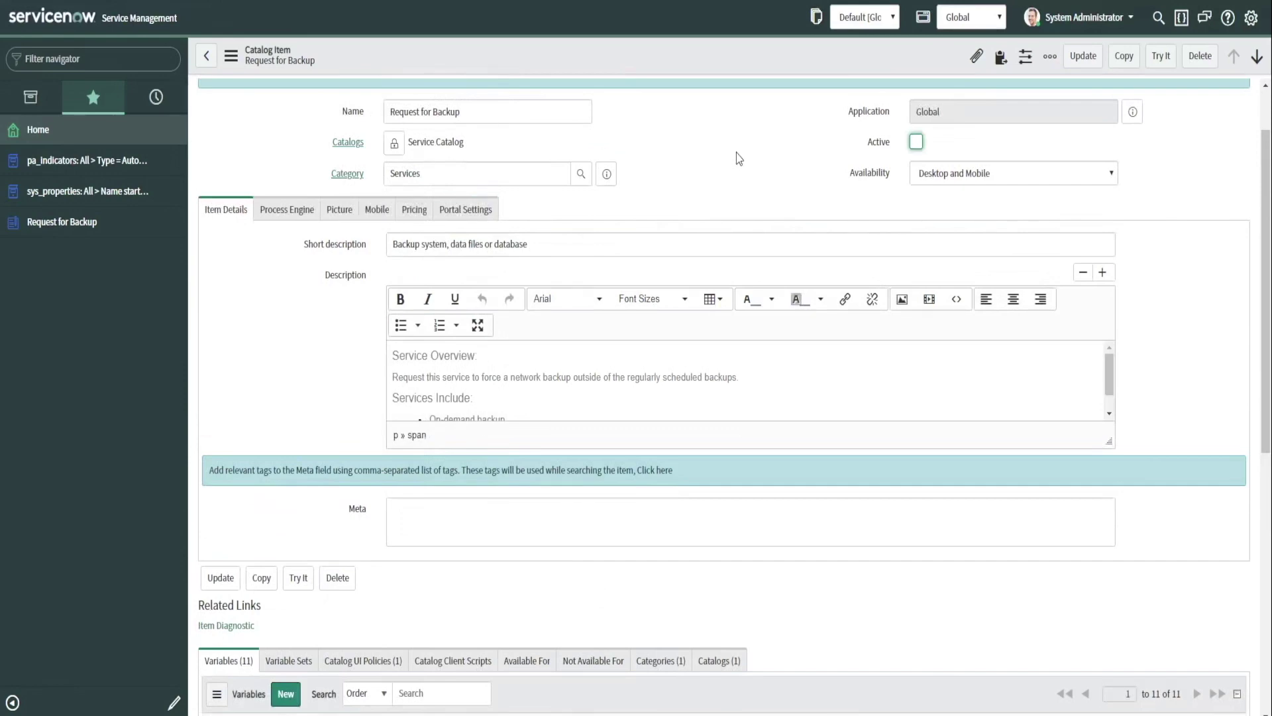
- Scroll the Request for Backup item form and preview its order page with Try It
scroll(740, 159, "down", 7)
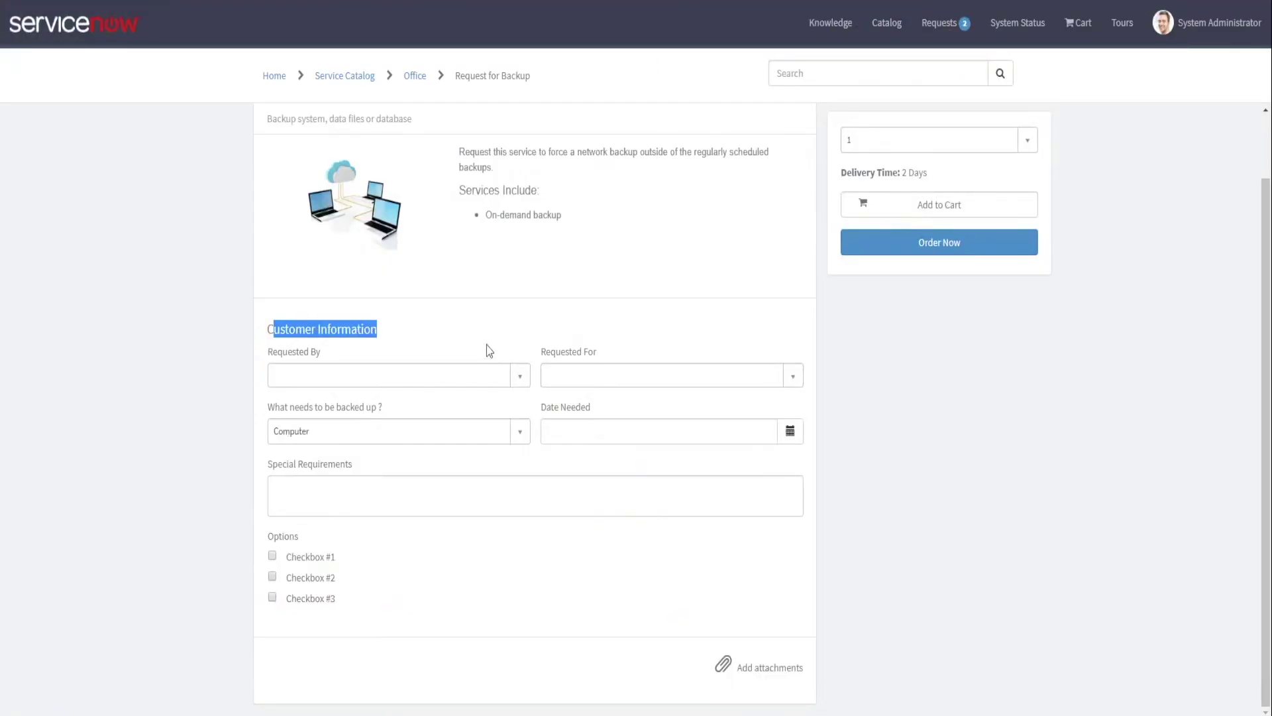
- Go back from the portal to the Request for Backup item's Variables list in the backend
left_click(498, 322)
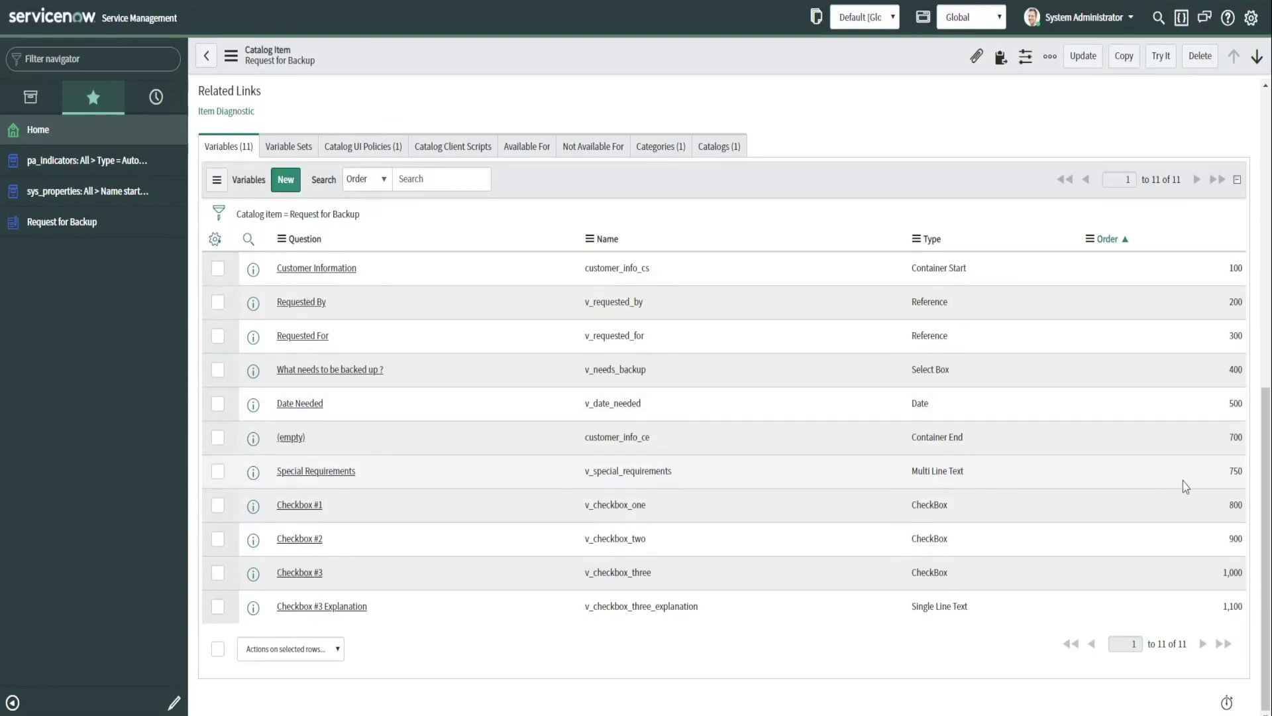
- Change Special Requirements' order to 600 and re-sort the variables list
double_click(1214, 470)
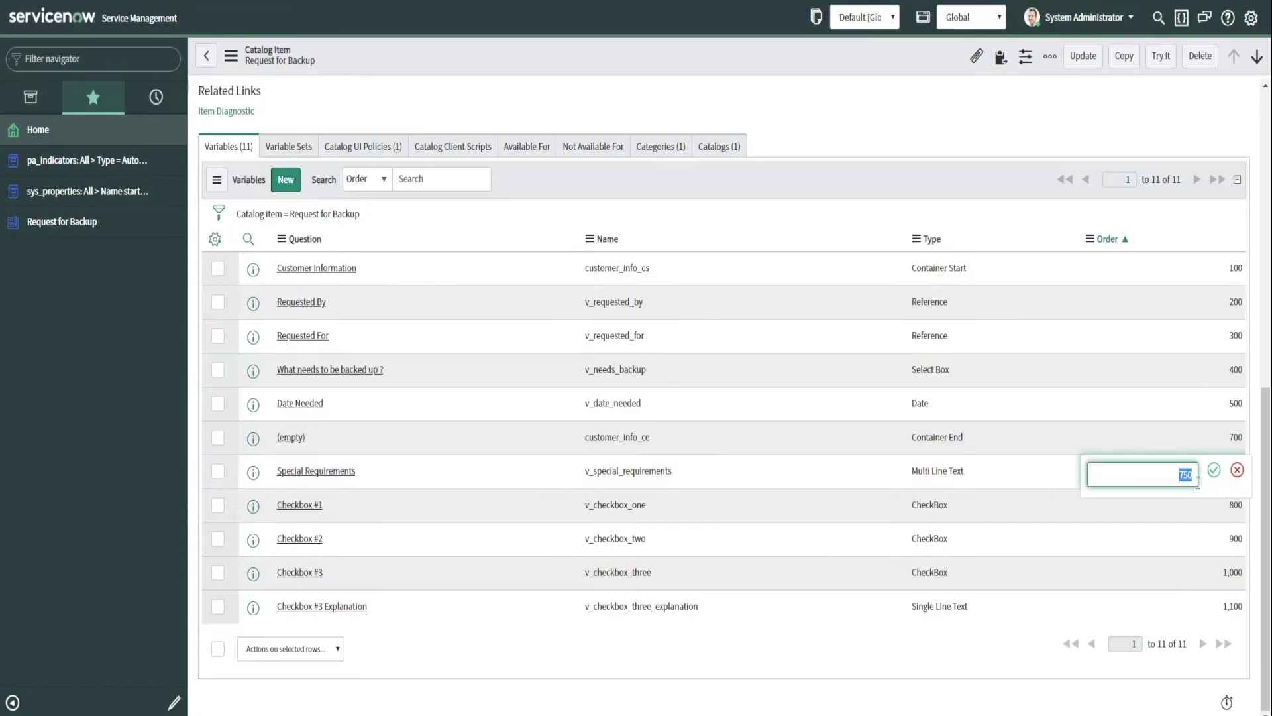
type("600")
left_click(1214, 470)
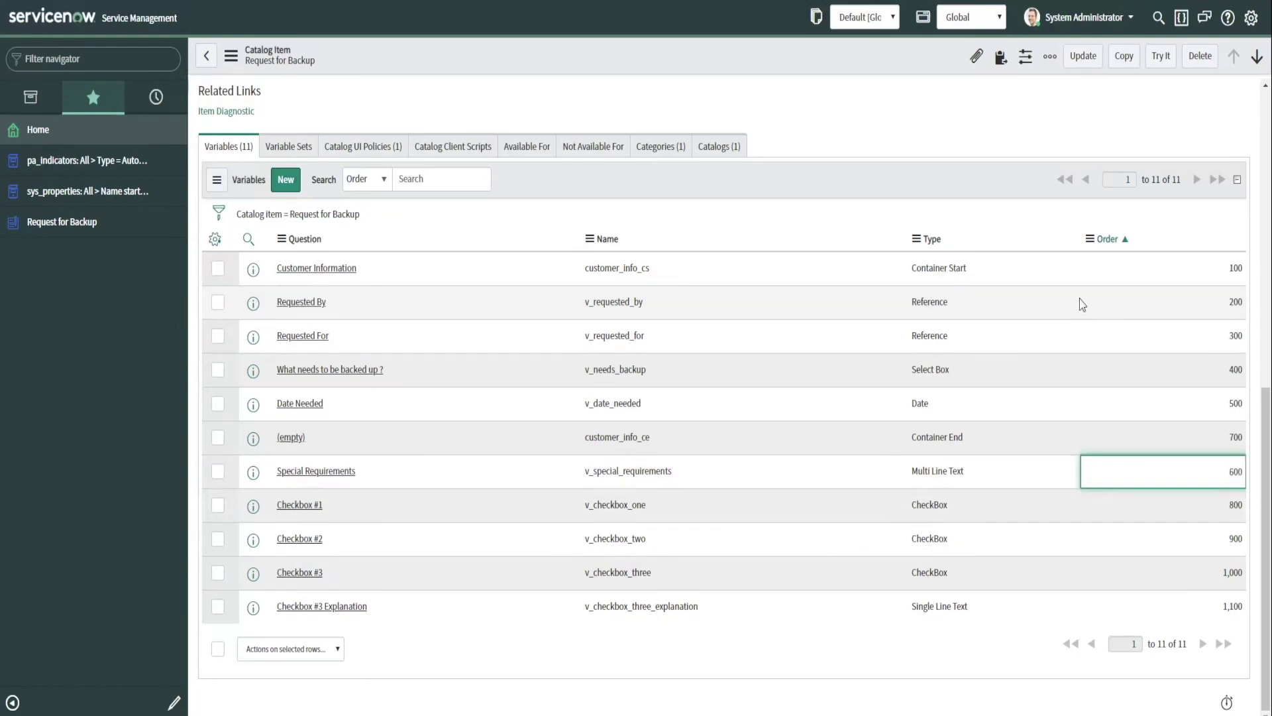
left_click(1105, 239)
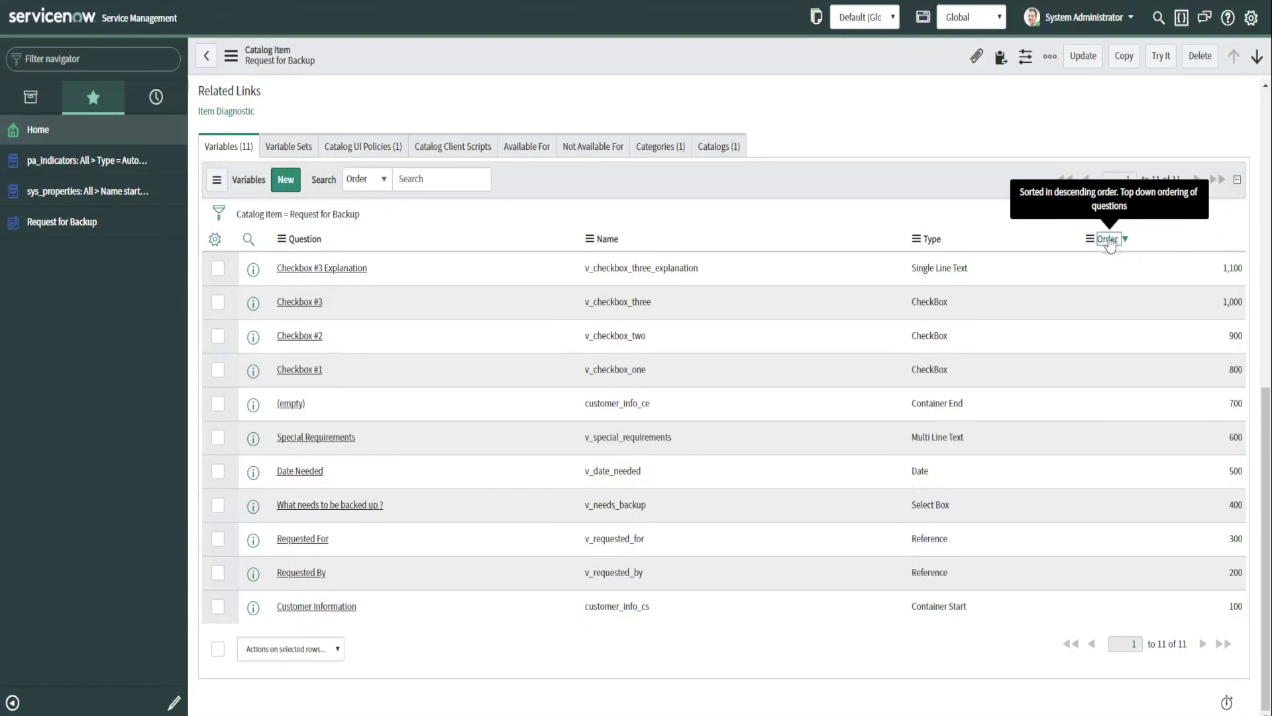
left_click(1108, 240)
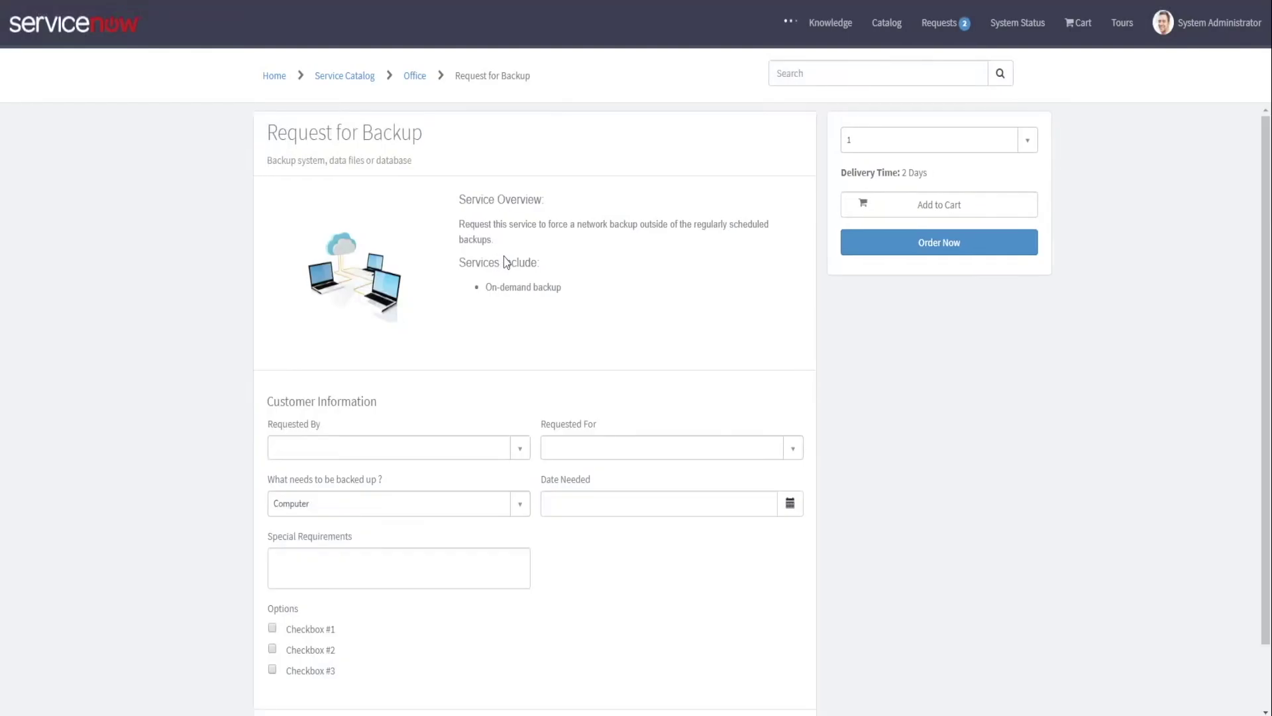
- Restore Special Requirements to order 750 and reload the portal order page
scroll(510, 509, "down", 1)
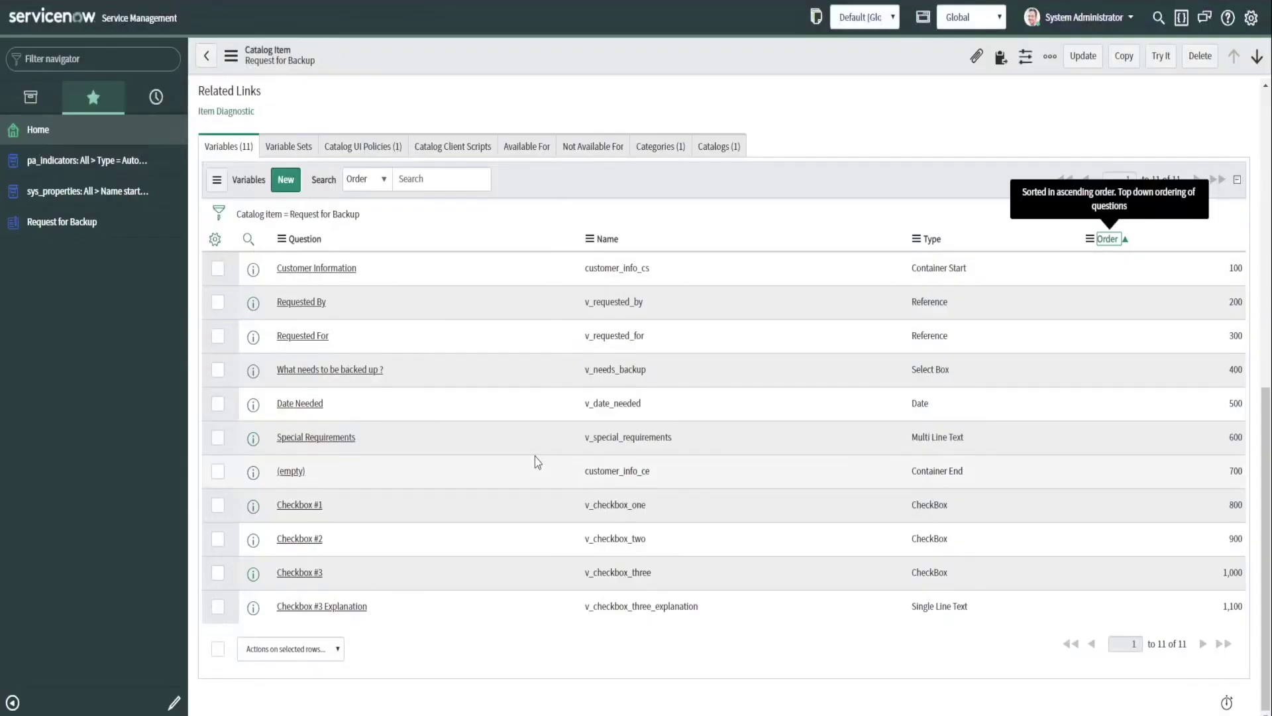
double_click(1185, 444)
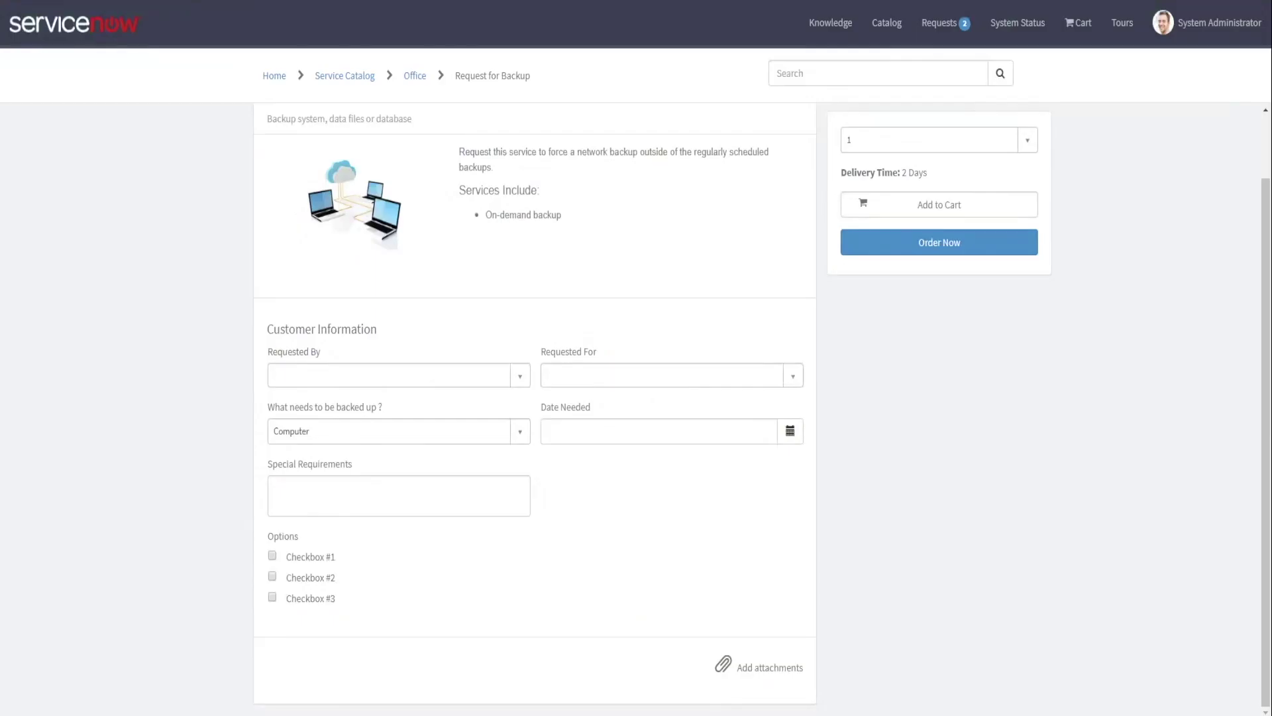
key("F5")
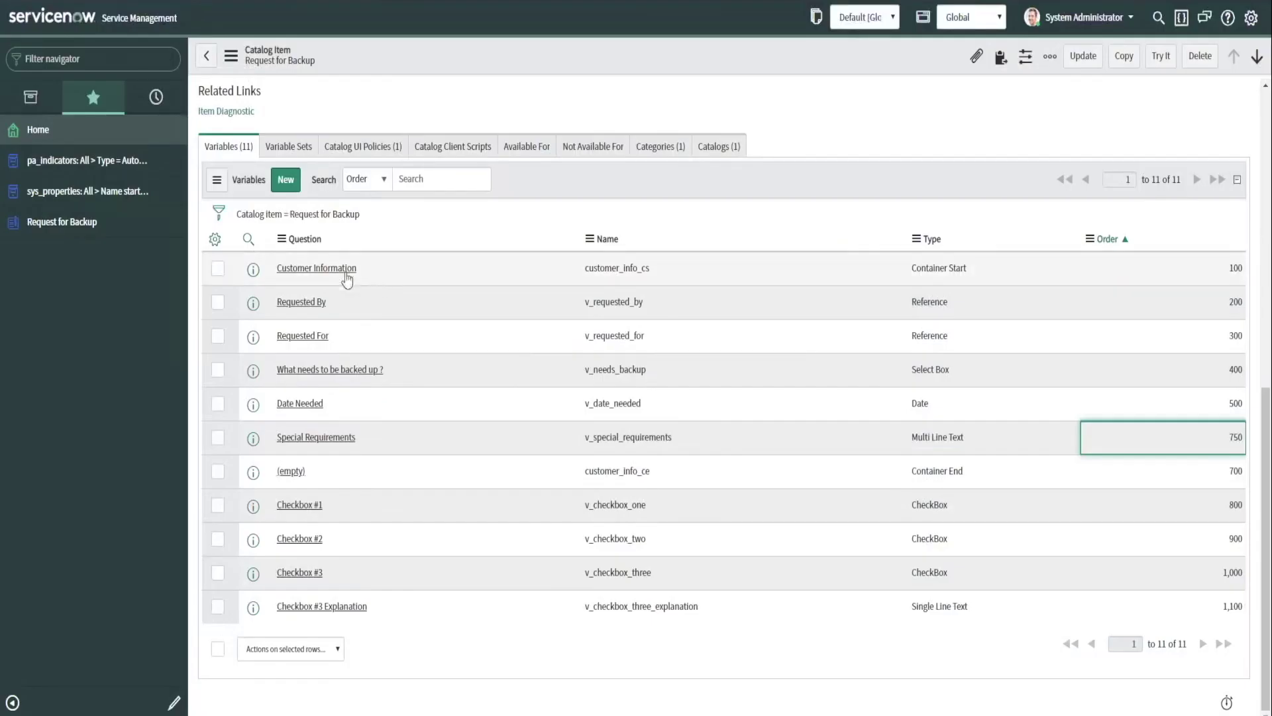
- Uncheck Display title on the Customer Information container, update it, and reload the order page
left_click(253, 269)
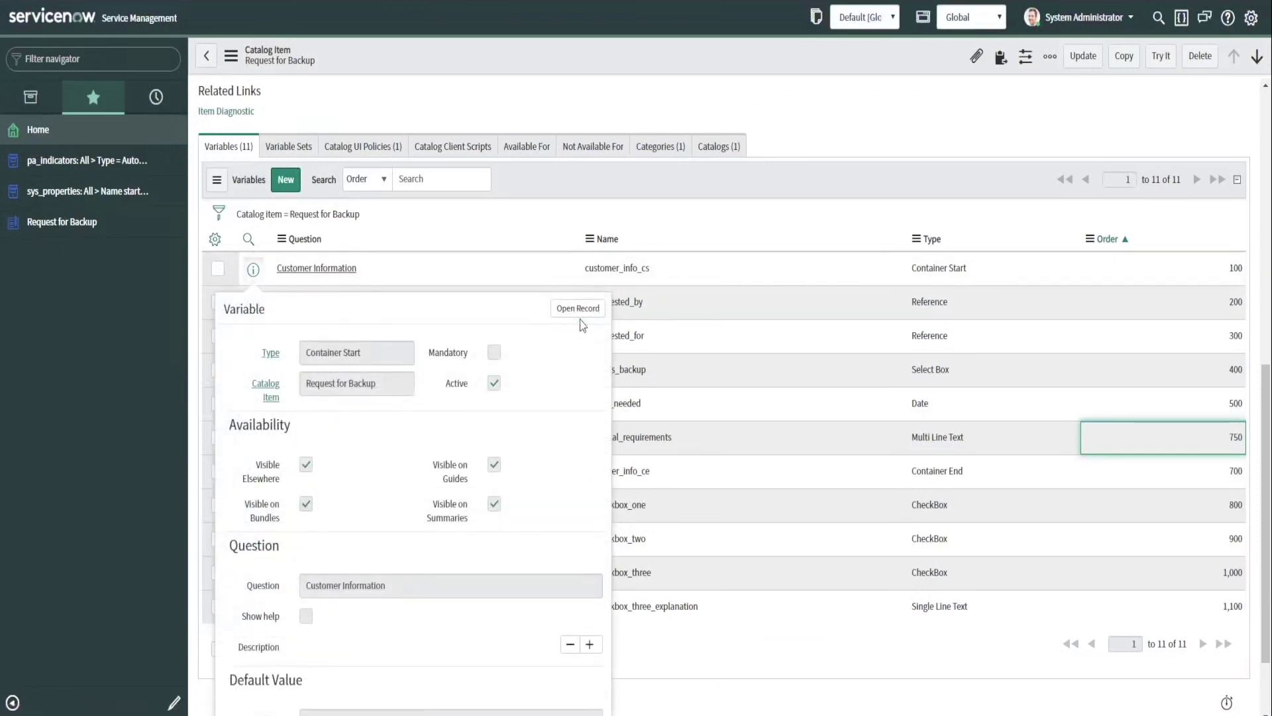
left_click(576, 304)
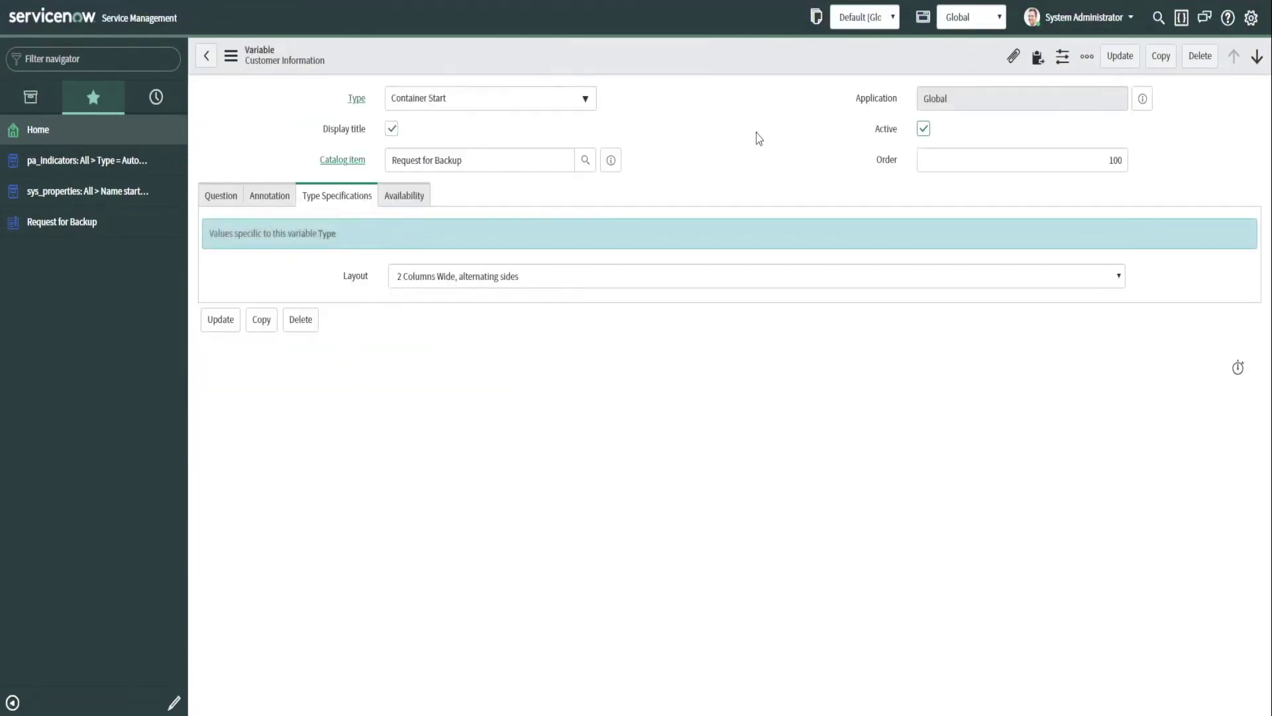
left_click(215, 200)
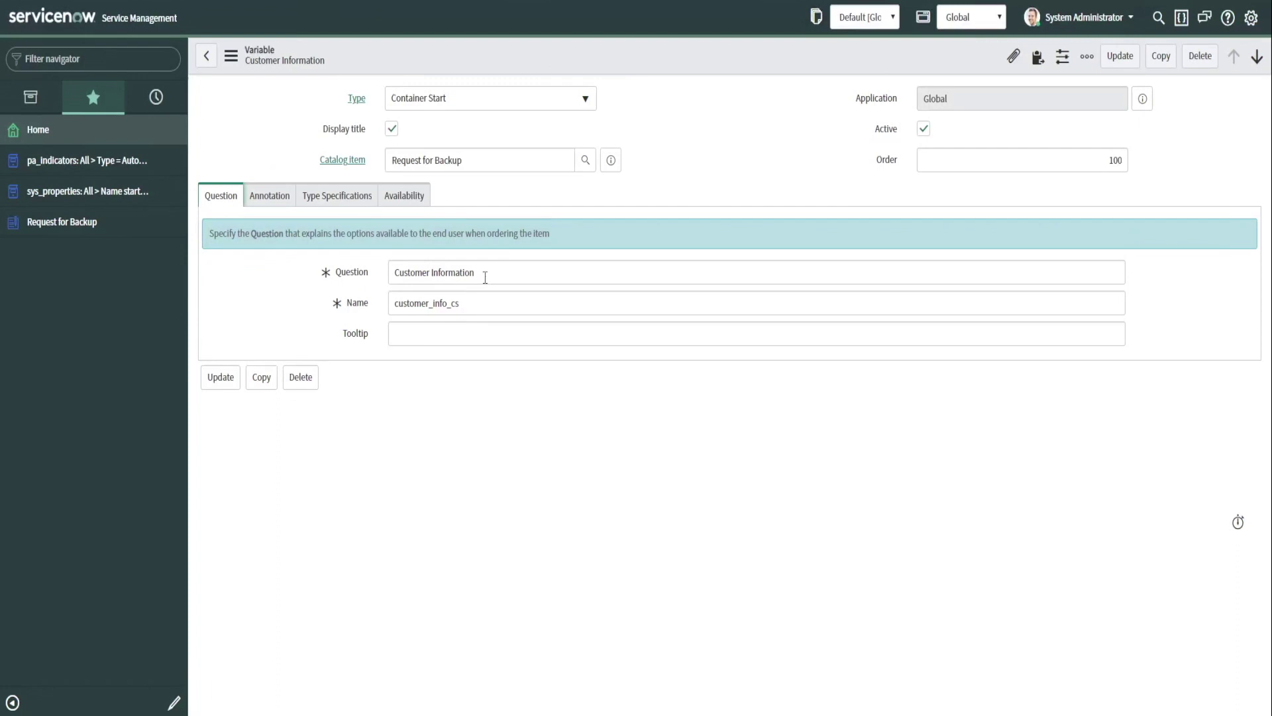
left_click(517, 278)
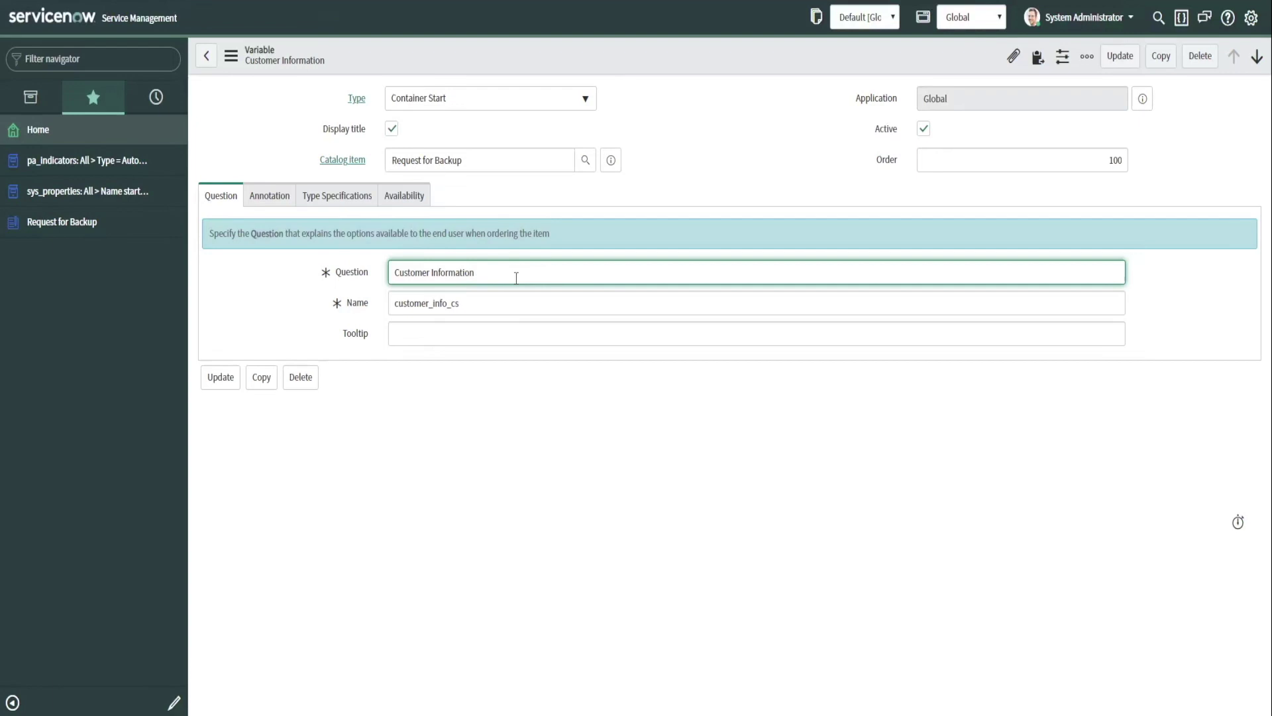
left_click(391, 129)
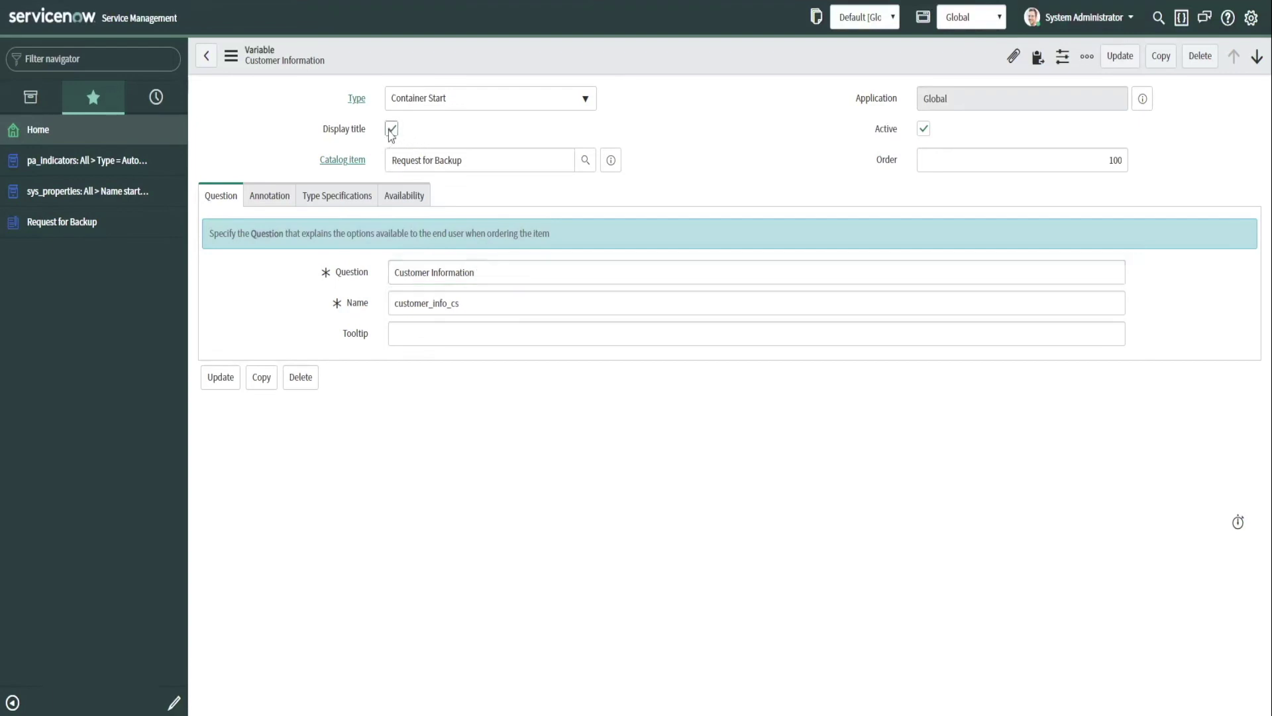
left_click(1120, 56)
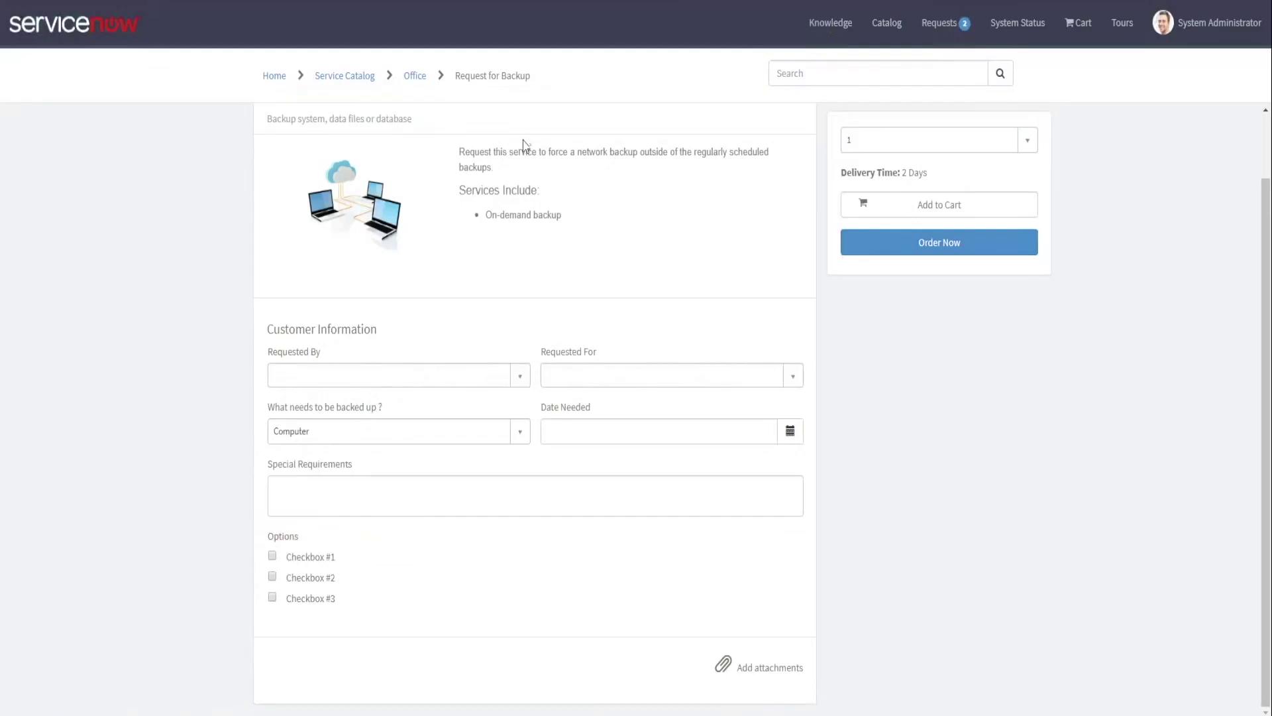
key("F5")
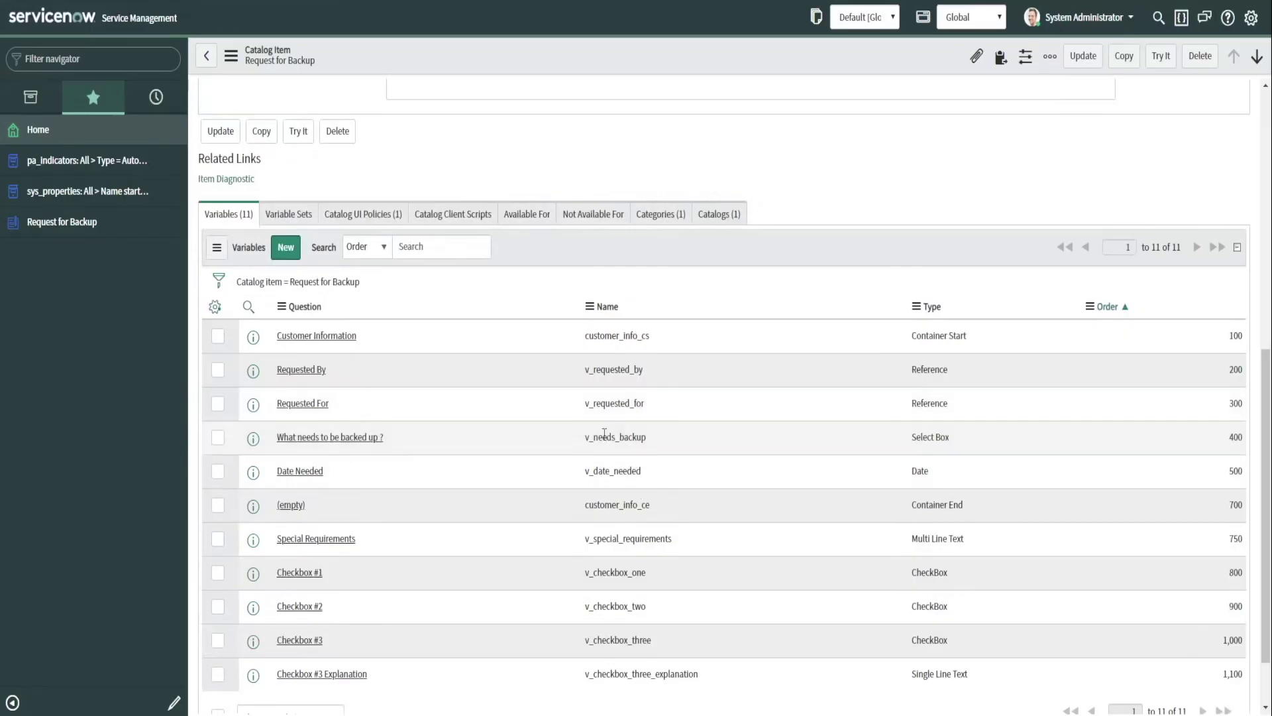
- Add the Employee Information variable set to the item's Variable Sets and save
left_click(290, 214)
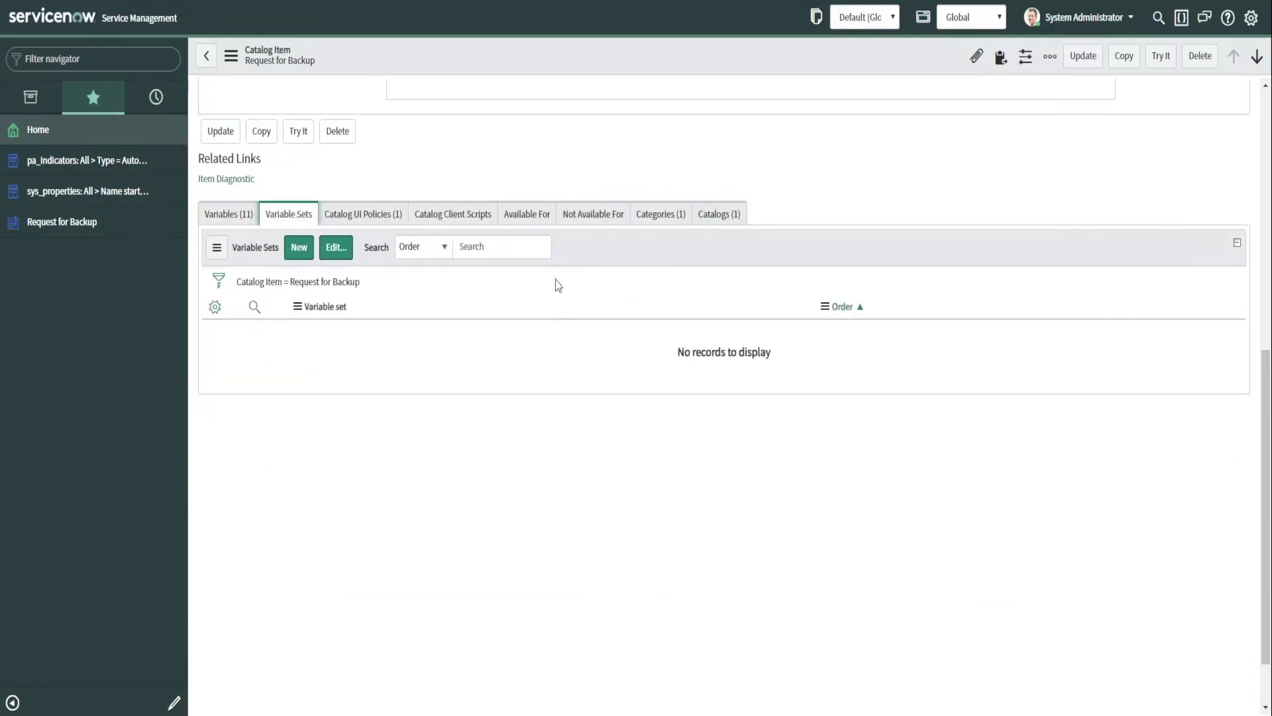
left_click(341, 255)
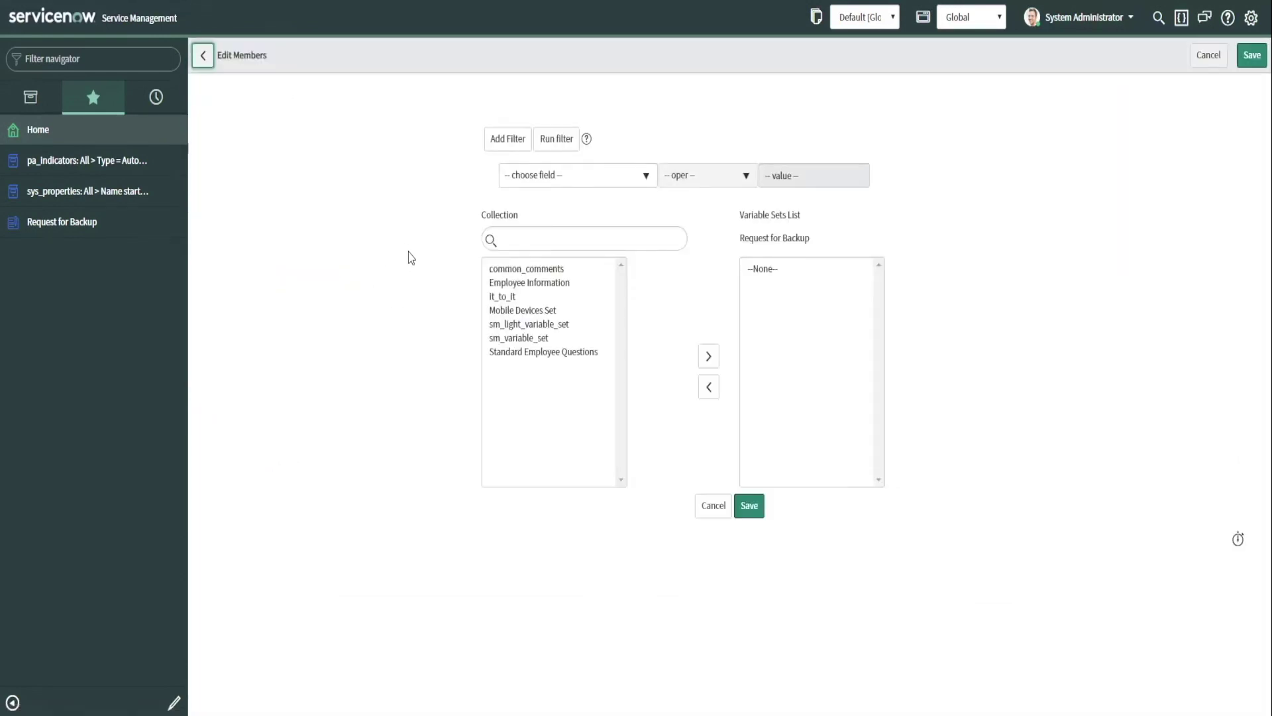
double_click(516, 282)
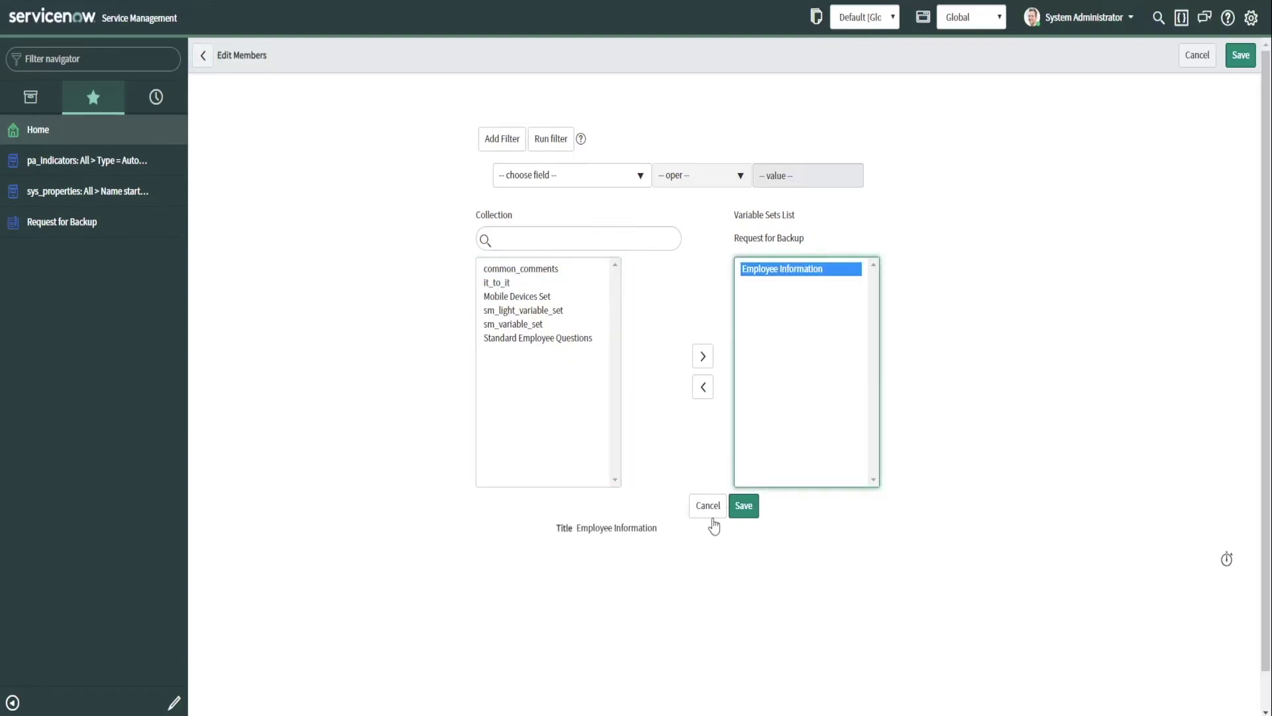
left_click(744, 506)
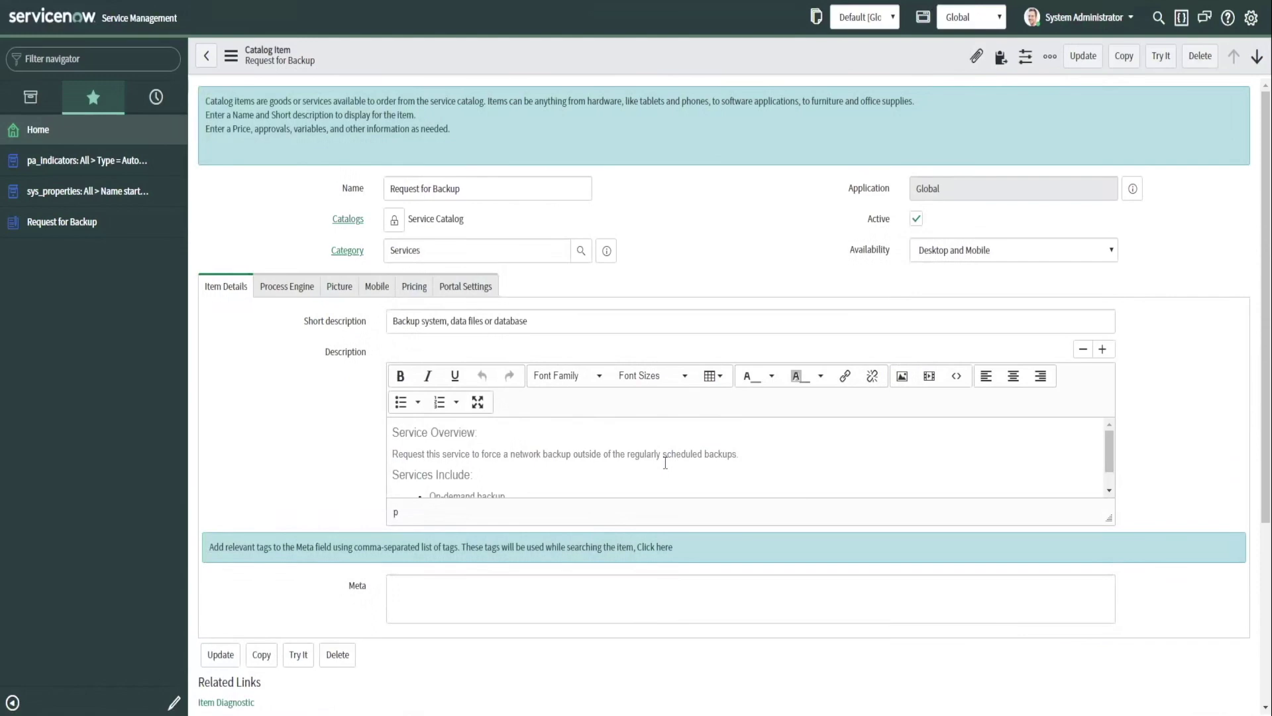
- Review the Employee Information set's four single-line text variables, then return to the item
scroll(666, 462, "down", 1)
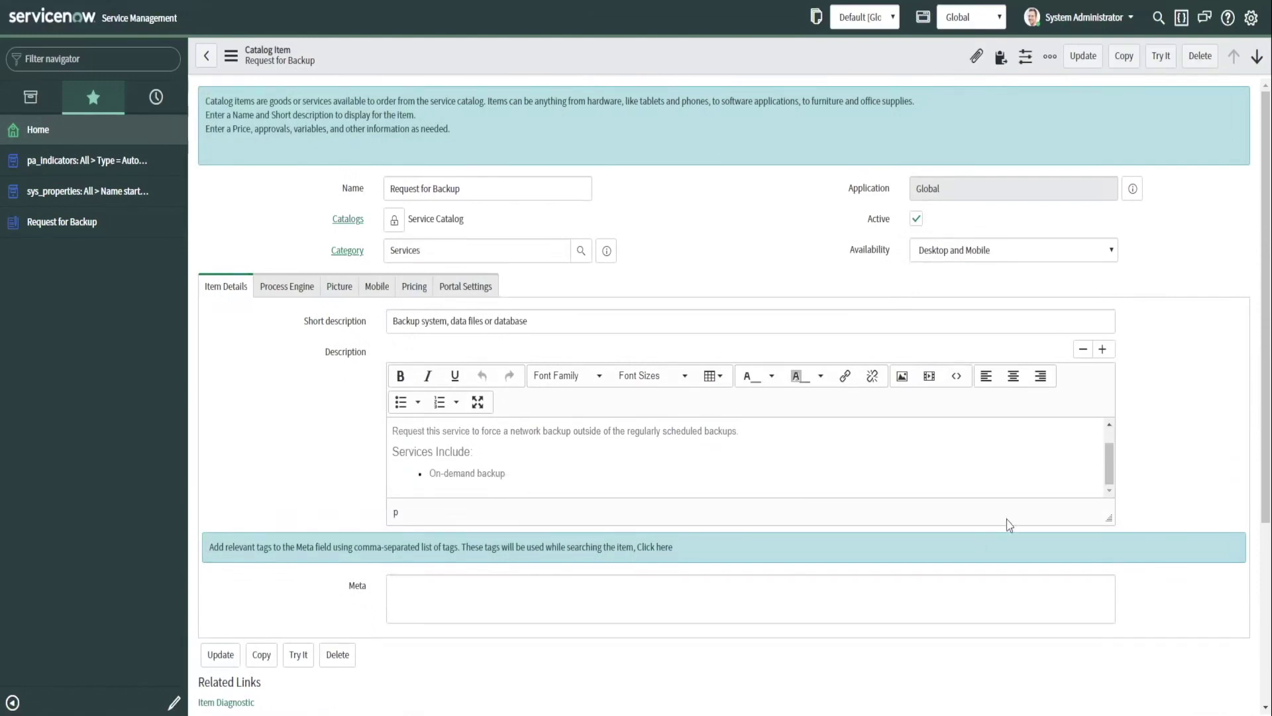
scroll(1220, 403, "down", 4)
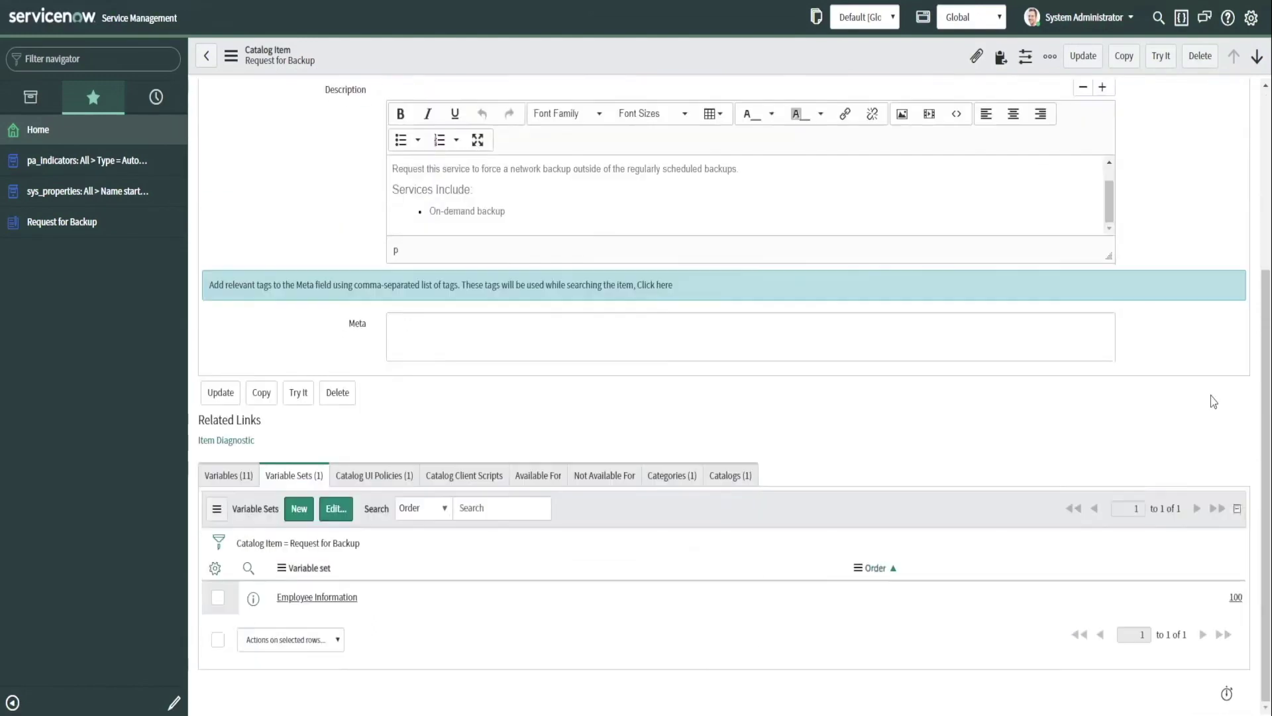
left_click(296, 599)
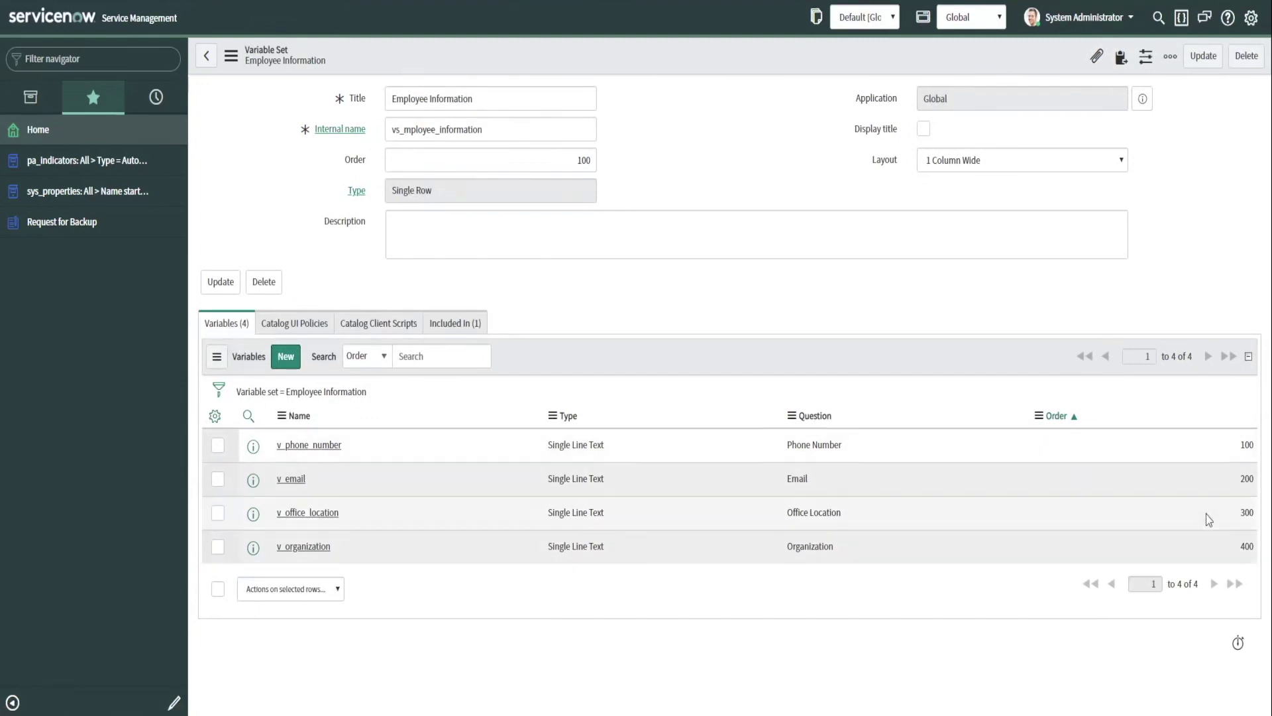
left_click(206, 56)
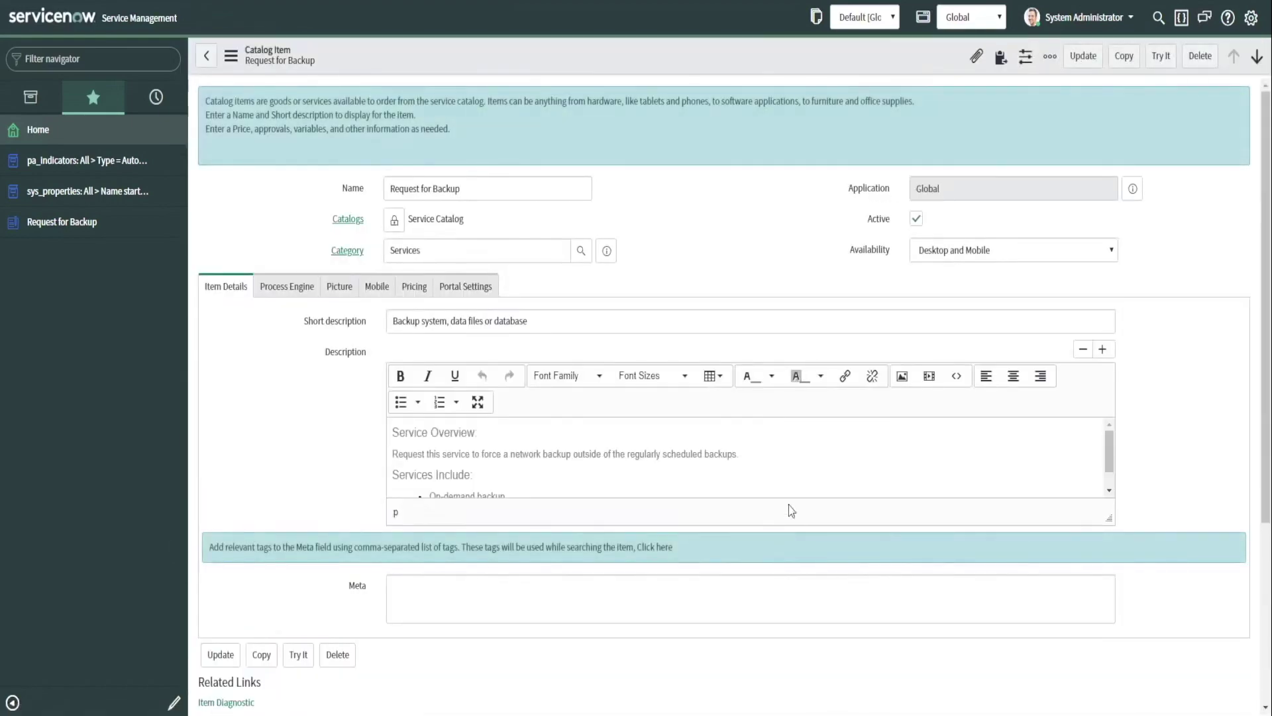
- Set the Customer Information container's order to 150 in the Variables list
scroll(783, 477, "down", 4)
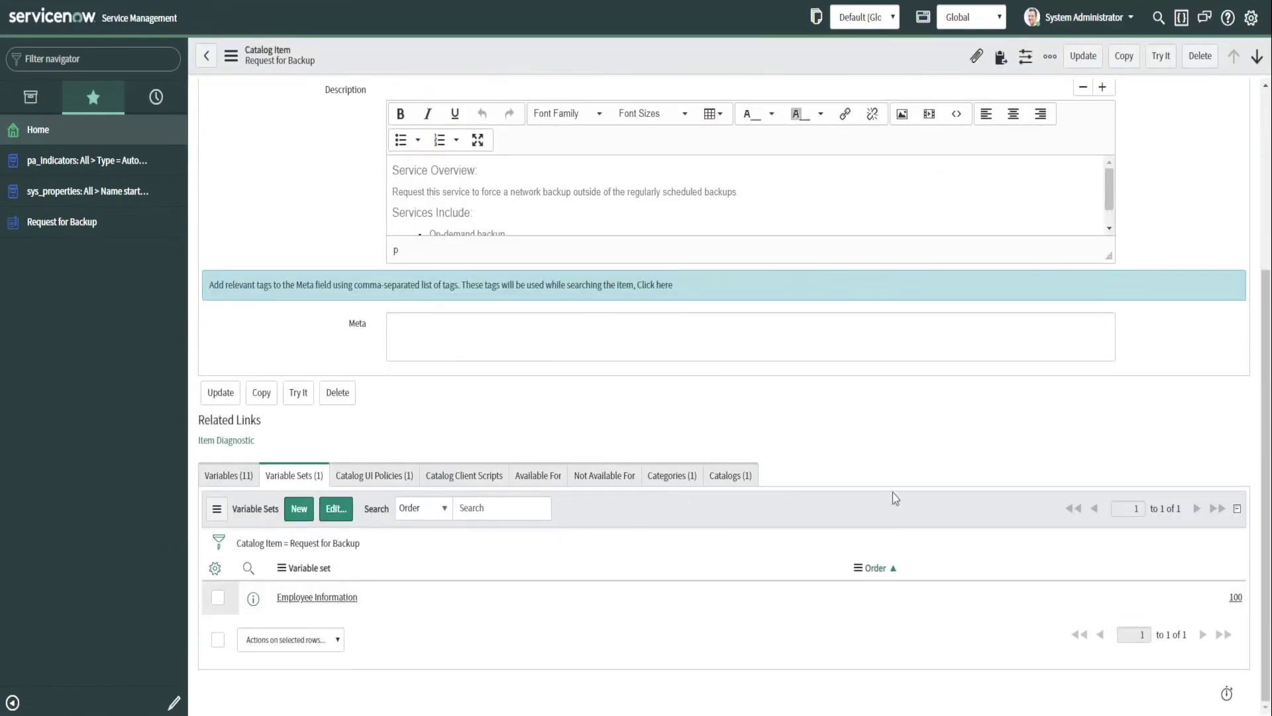
left_click(222, 475)
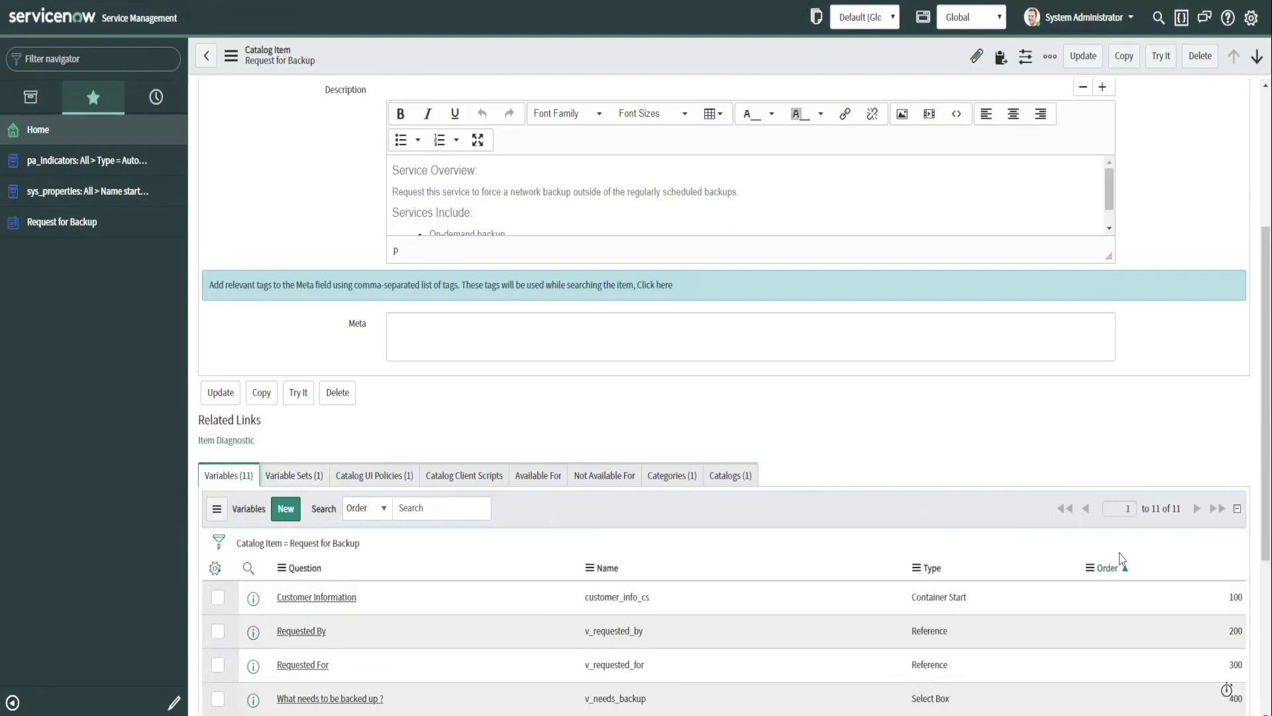
scroll(1139, 543, "down", 2)
scroll(1154, 525, "down", 1)
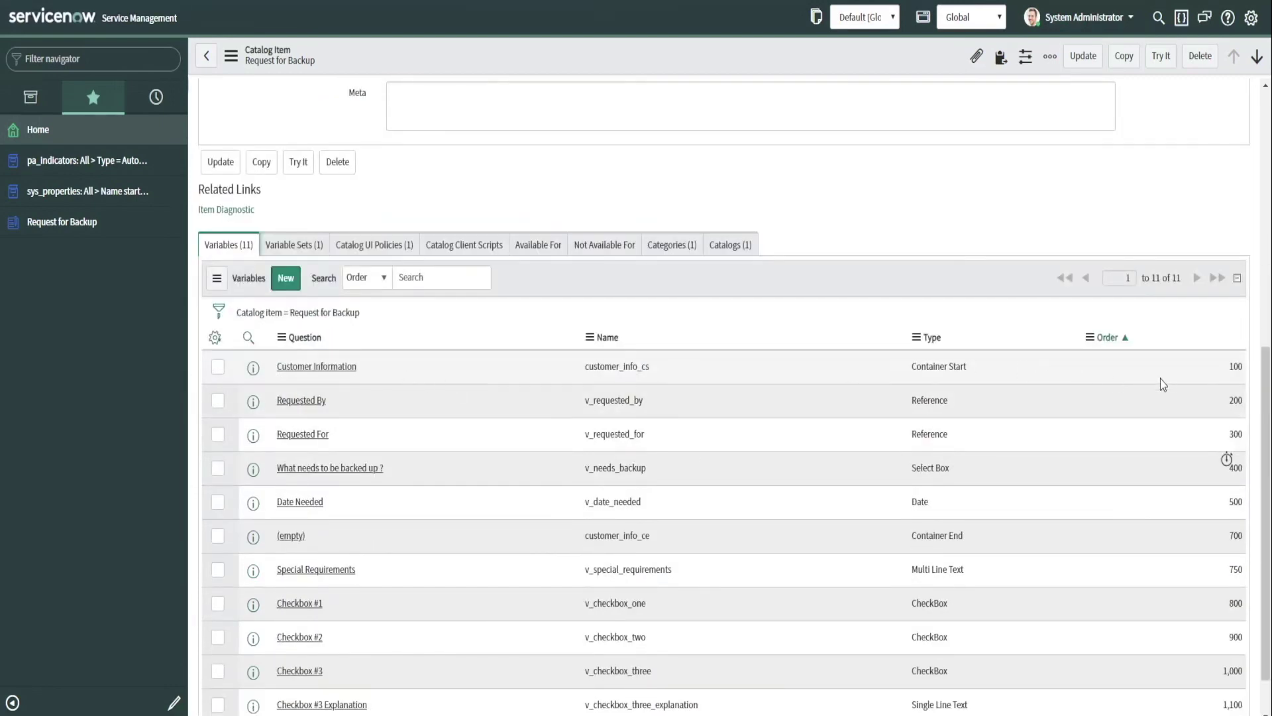
left_click(1208, 376)
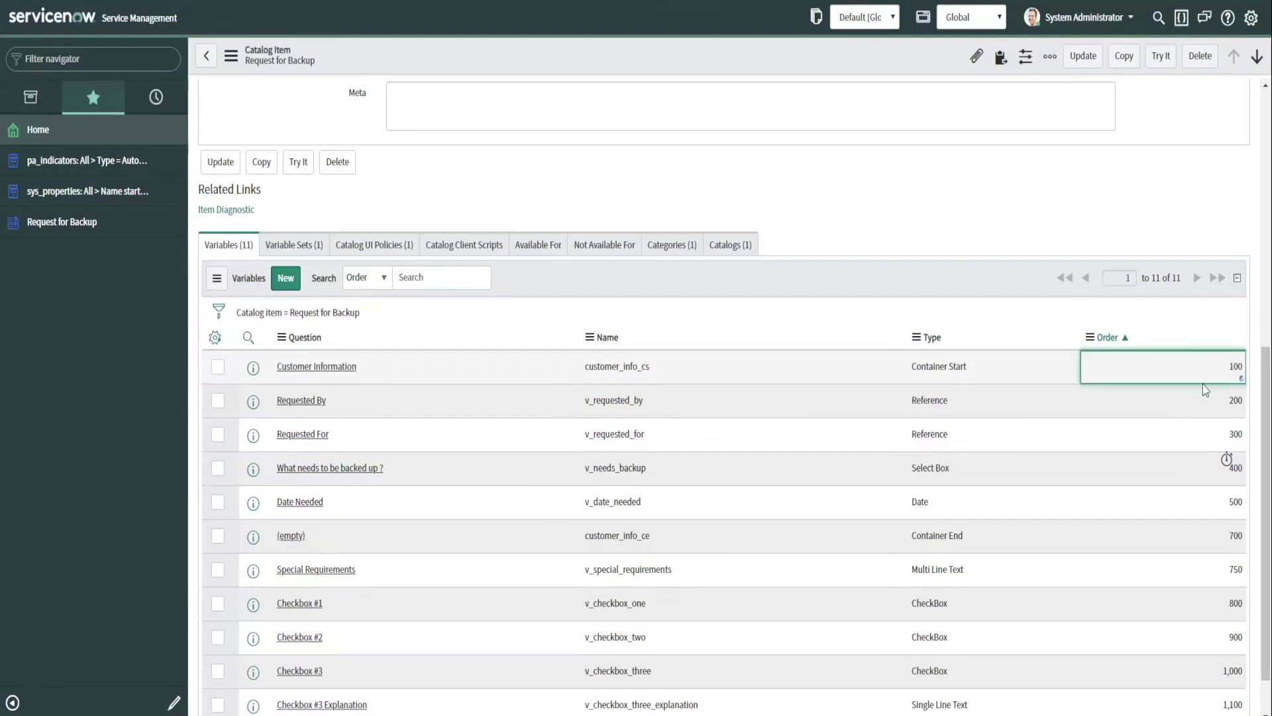
double_click(1203, 384)
type("150")
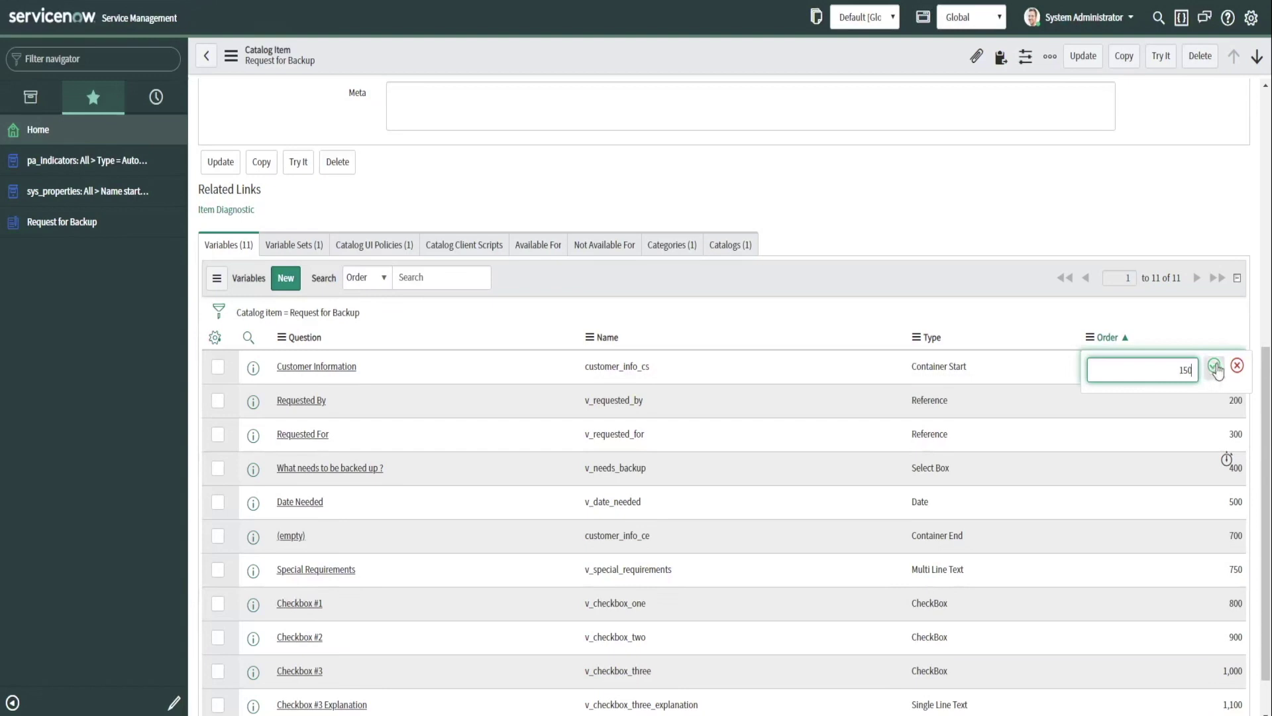
left_click(1214, 365)
- Reload the portal order form and scroll through it to check the new layout
left_click(294, 245)
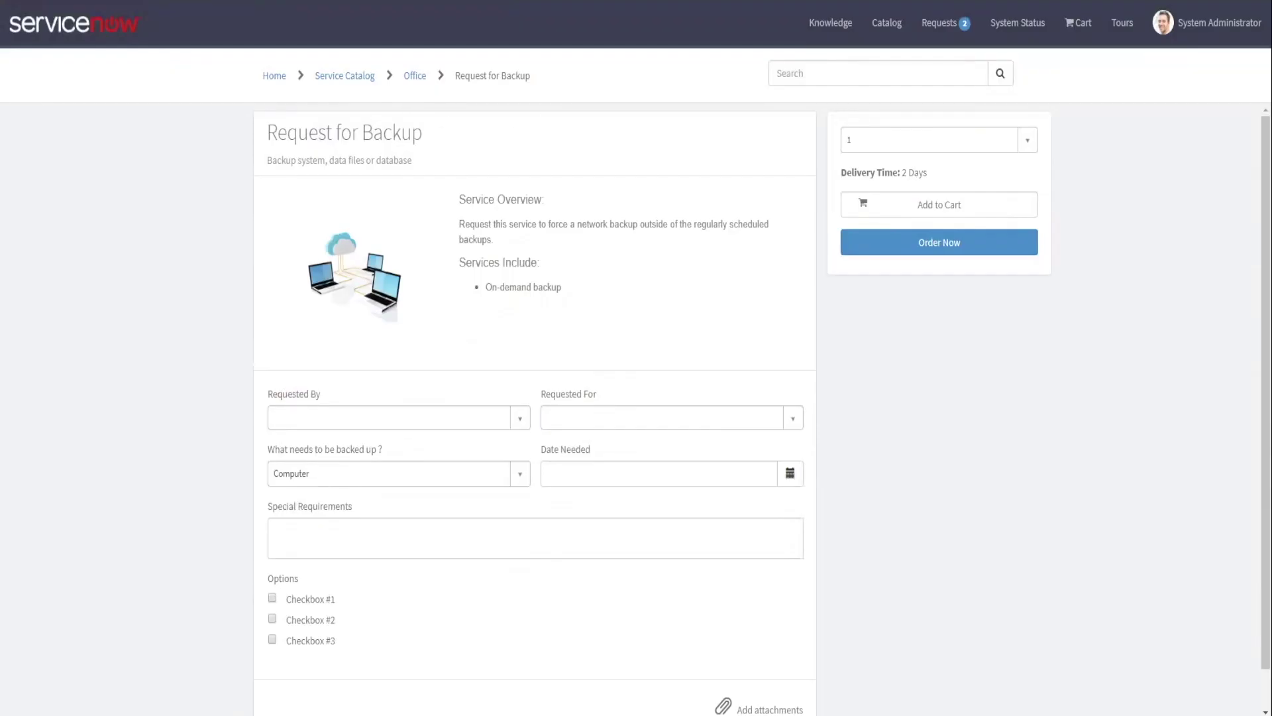
key("F5")
scroll(352, 238, "down", 3)
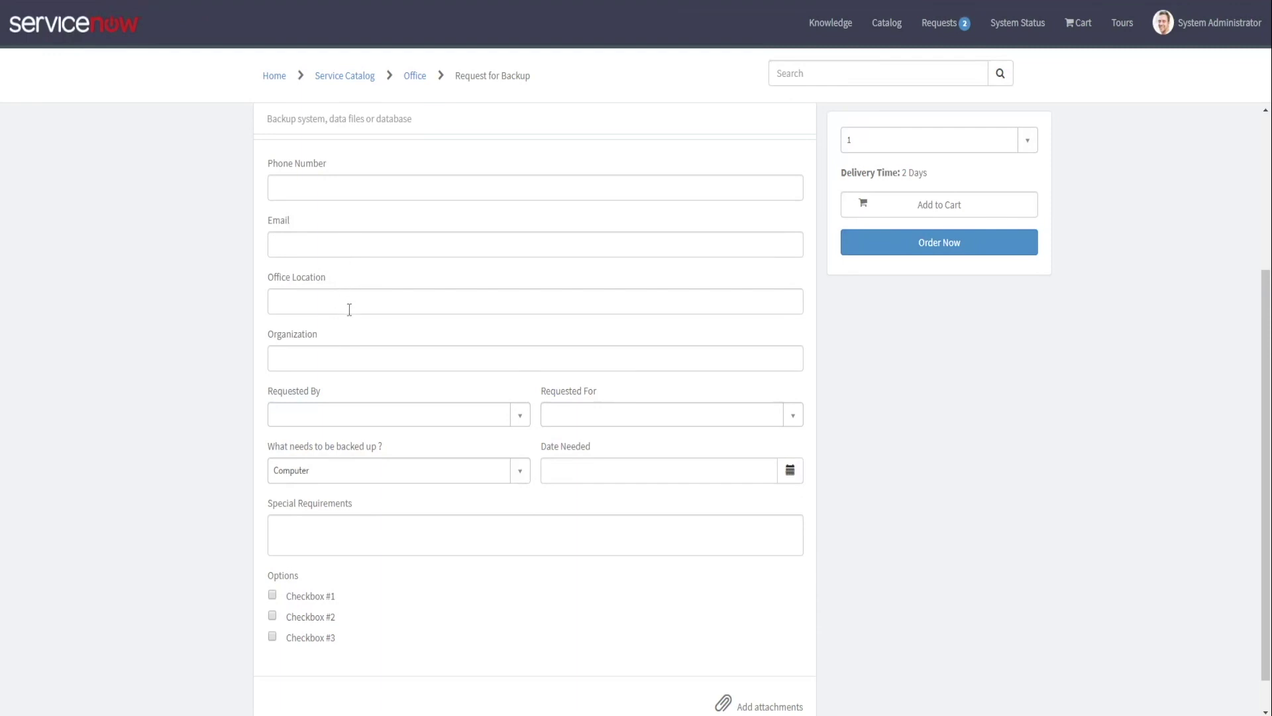
scroll(349, 309, "up", 2)
scroll(474, 386, "down", 2)
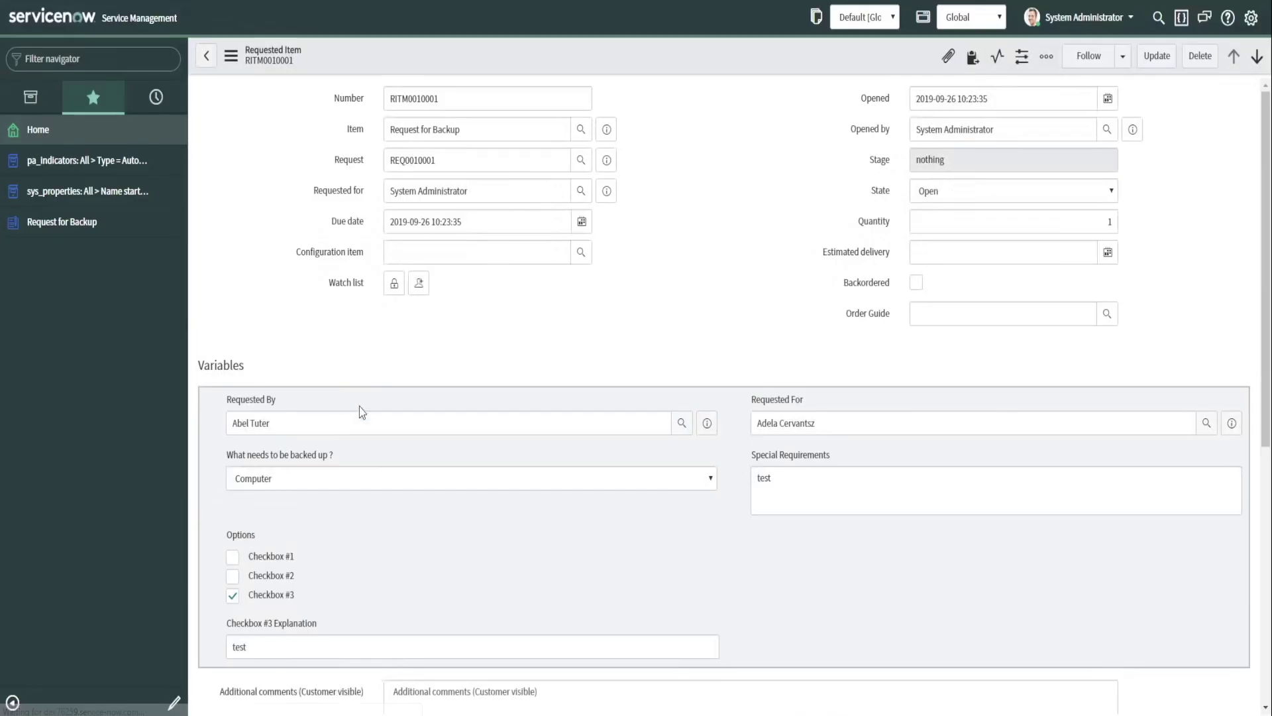
- Reopen Request for Backup from the navigator favorites and scroll to its 11 variables
scroll(455, 451, "down", 3)
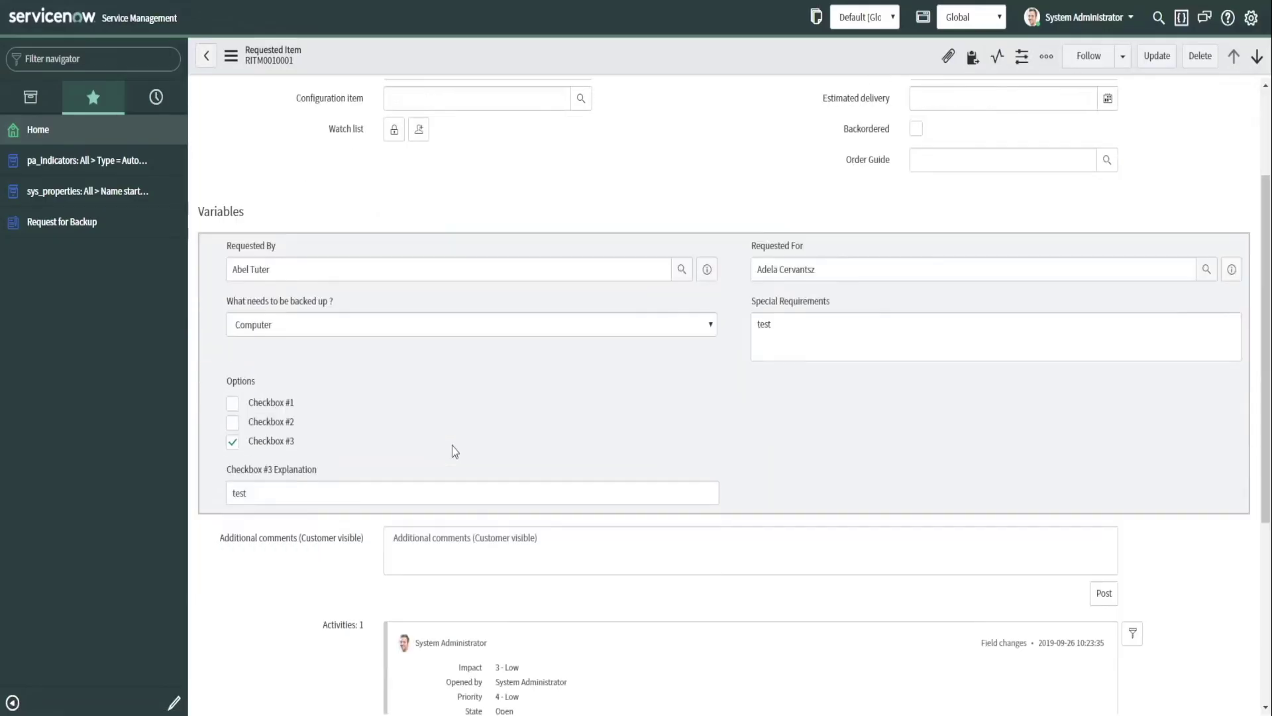
left_click(70, 221)
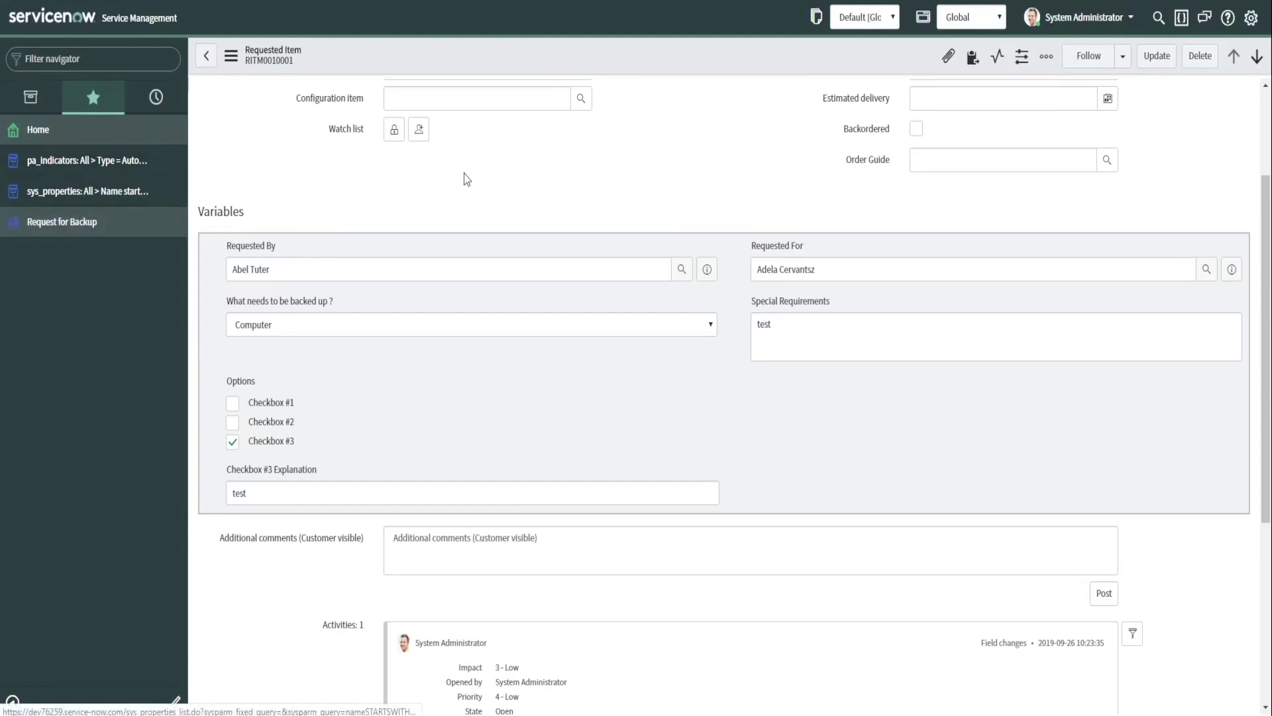
scroll(437, 364, "down", 4)
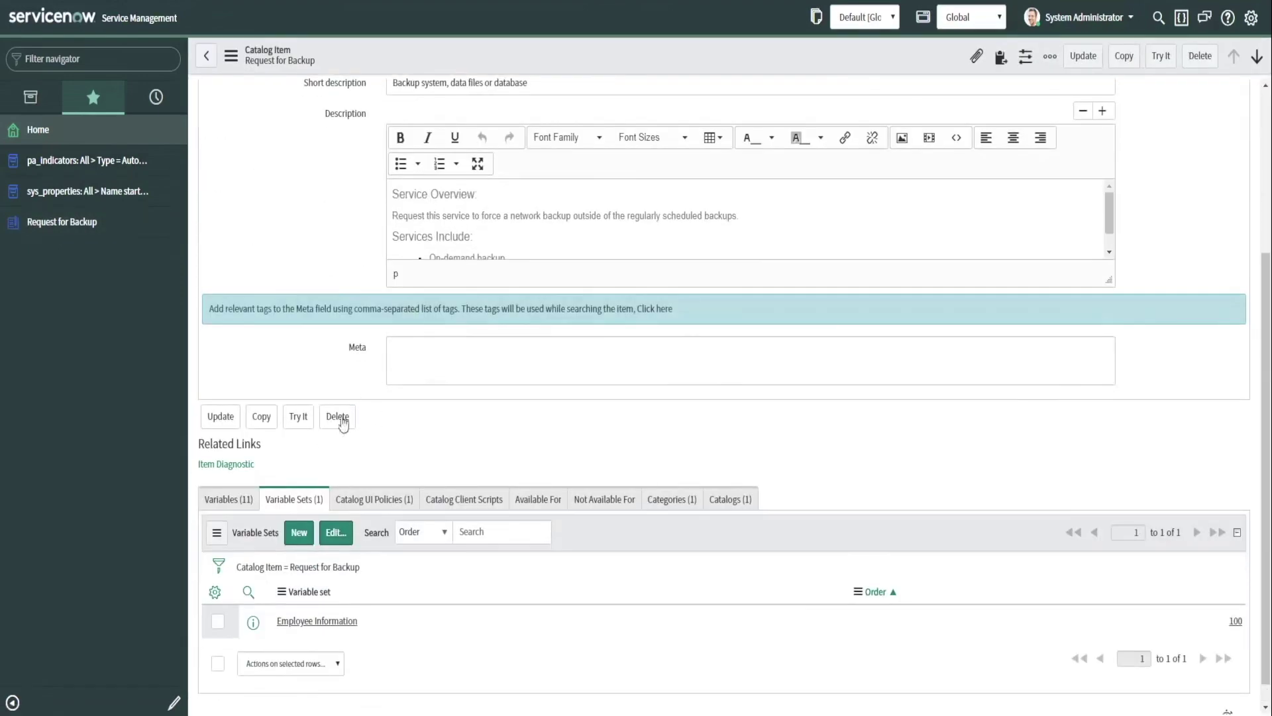
left_click(228, 499)
scroll(855, 345, "down", 5)
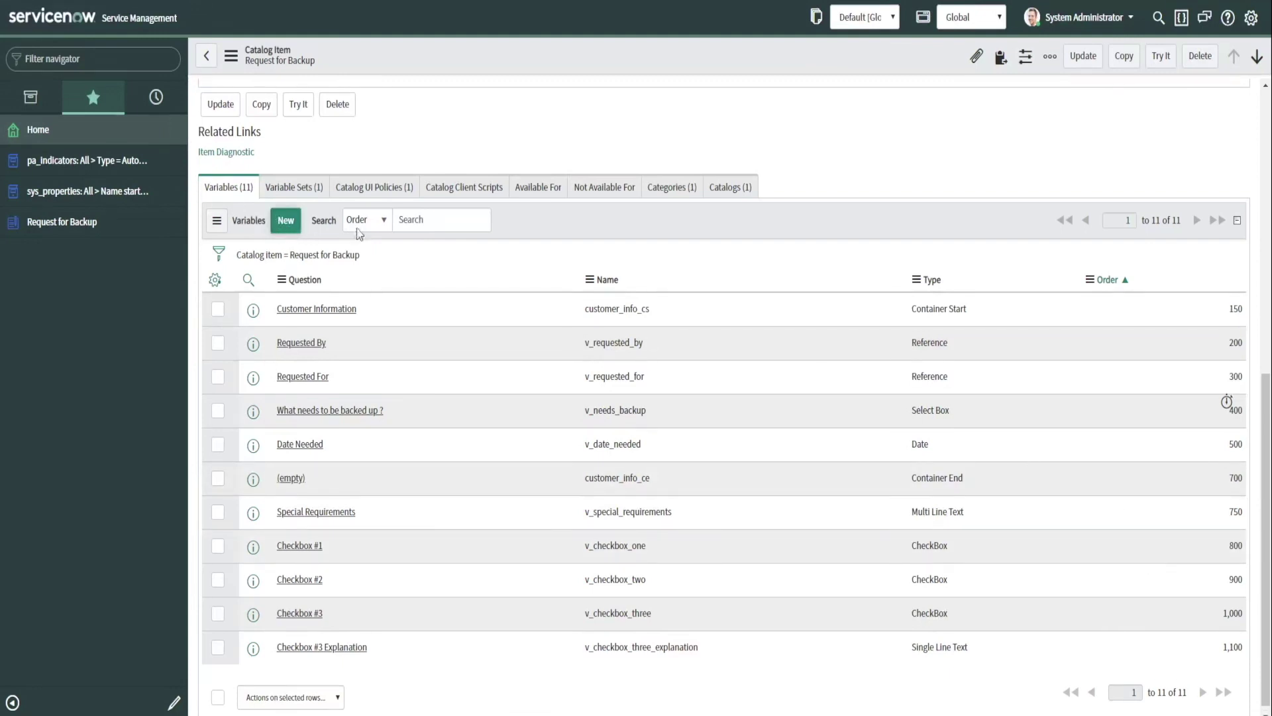
- Create a Label variable 'Checkboxes' named v_checkboxes at order 775 and submit it
left_click(285, 220)
left_click(481, 96)
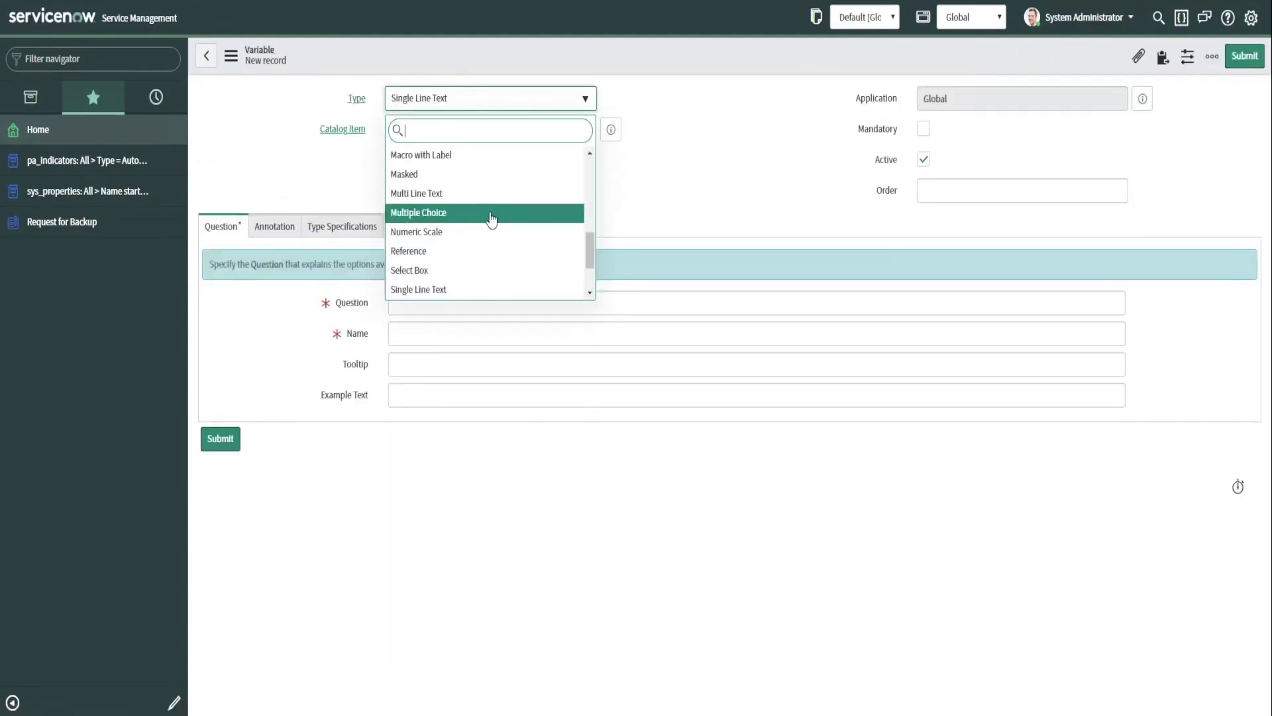
scroll(489, 216, "up", 3)
left_click(414, 212)
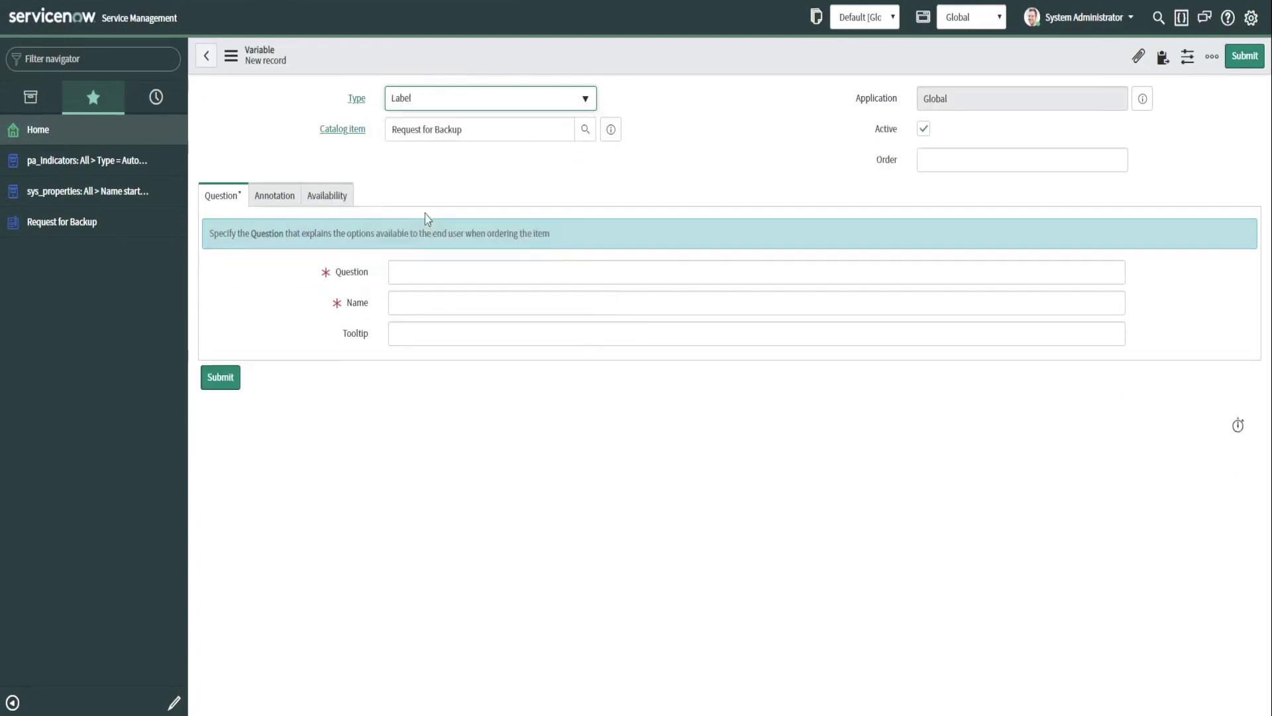
left_click(479, 281)
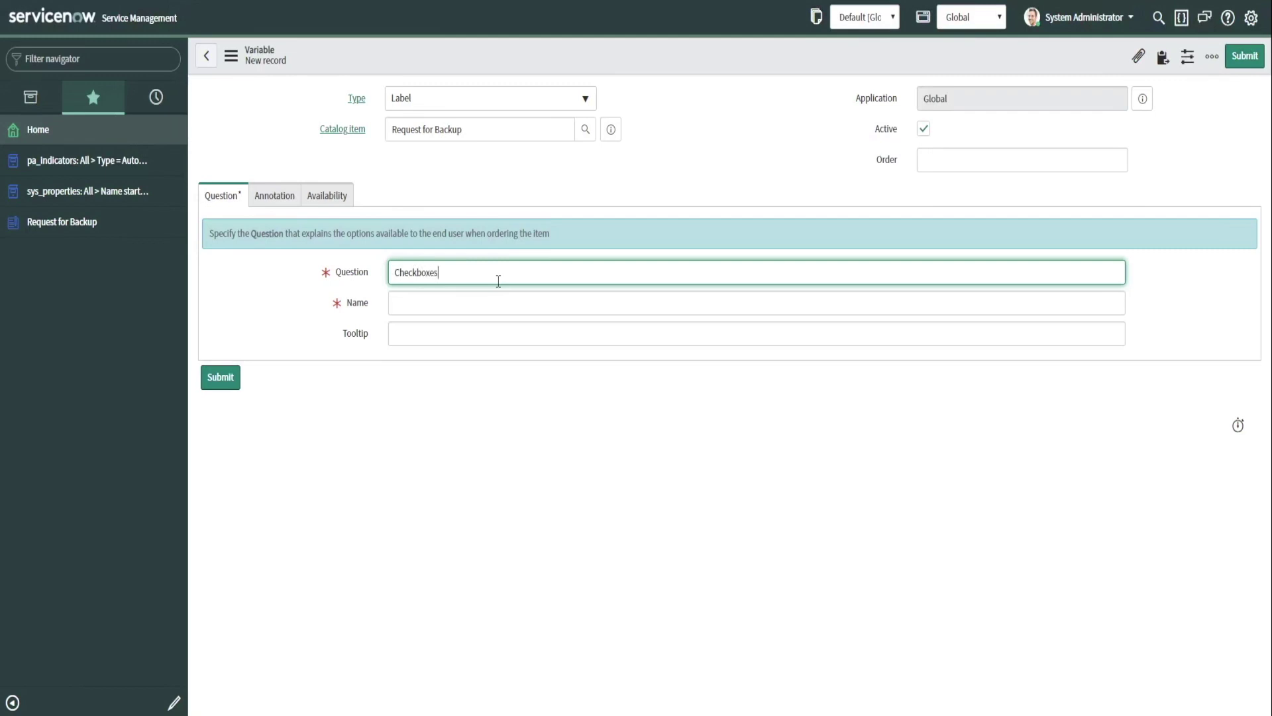
left_click(529, 296)
left_click(400, 303)
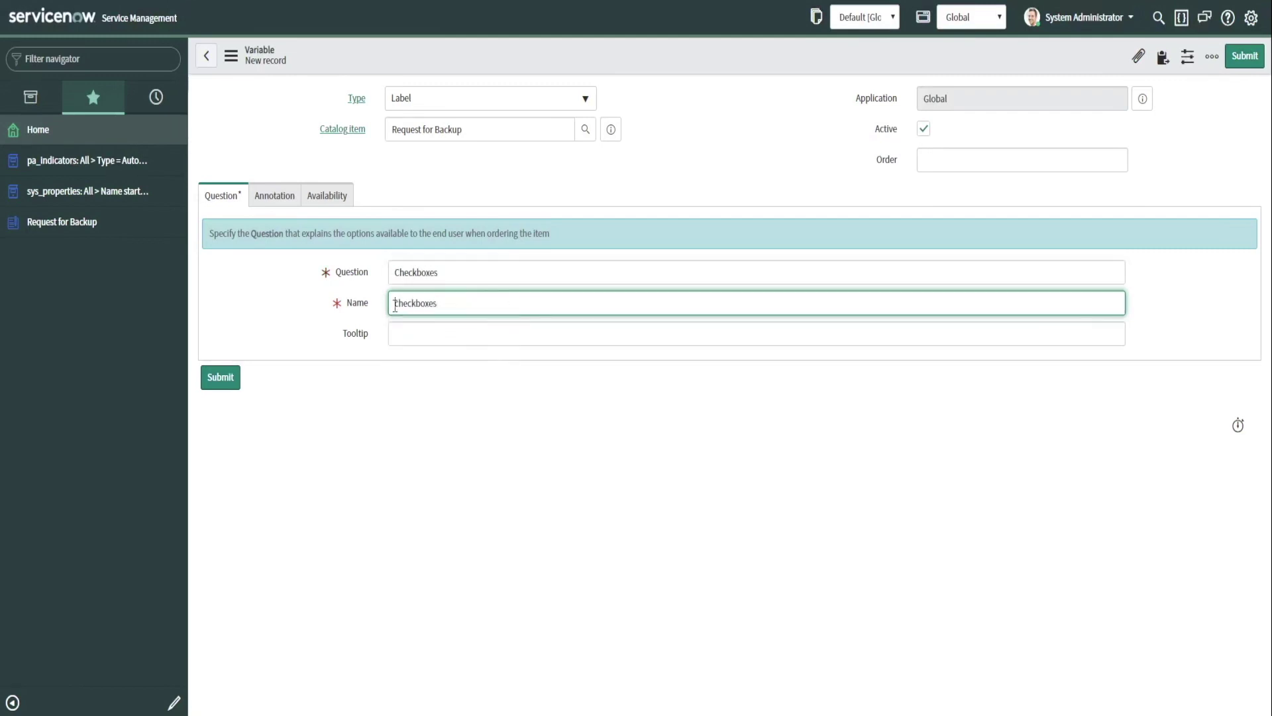
type("v_c")
left_click(1001, 166)
type("775")
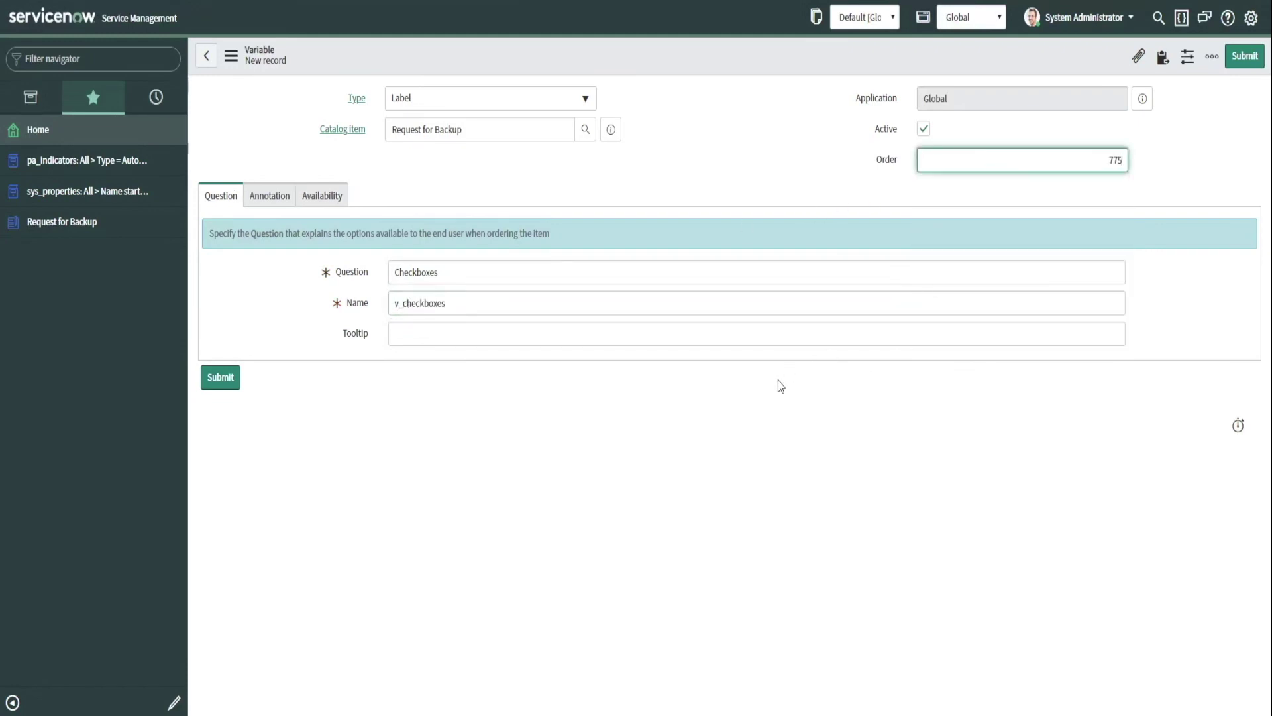
left_click(739, 349)
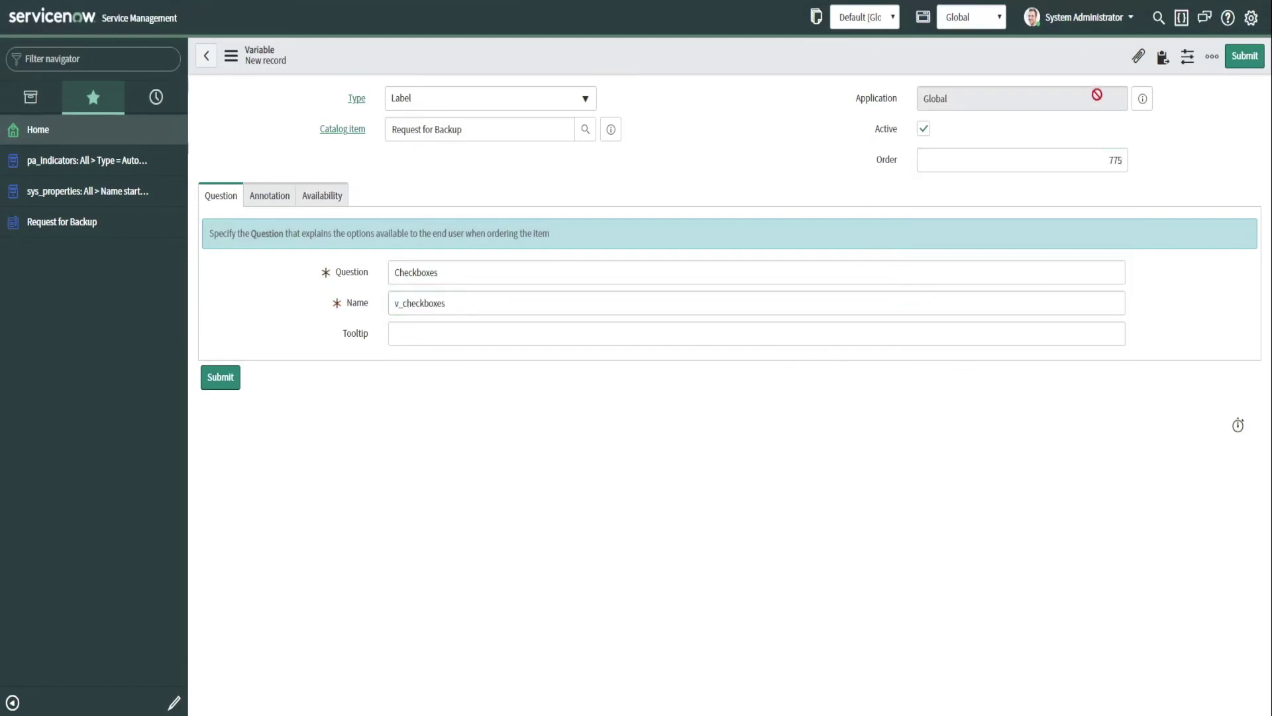
left_click(1246, 61)
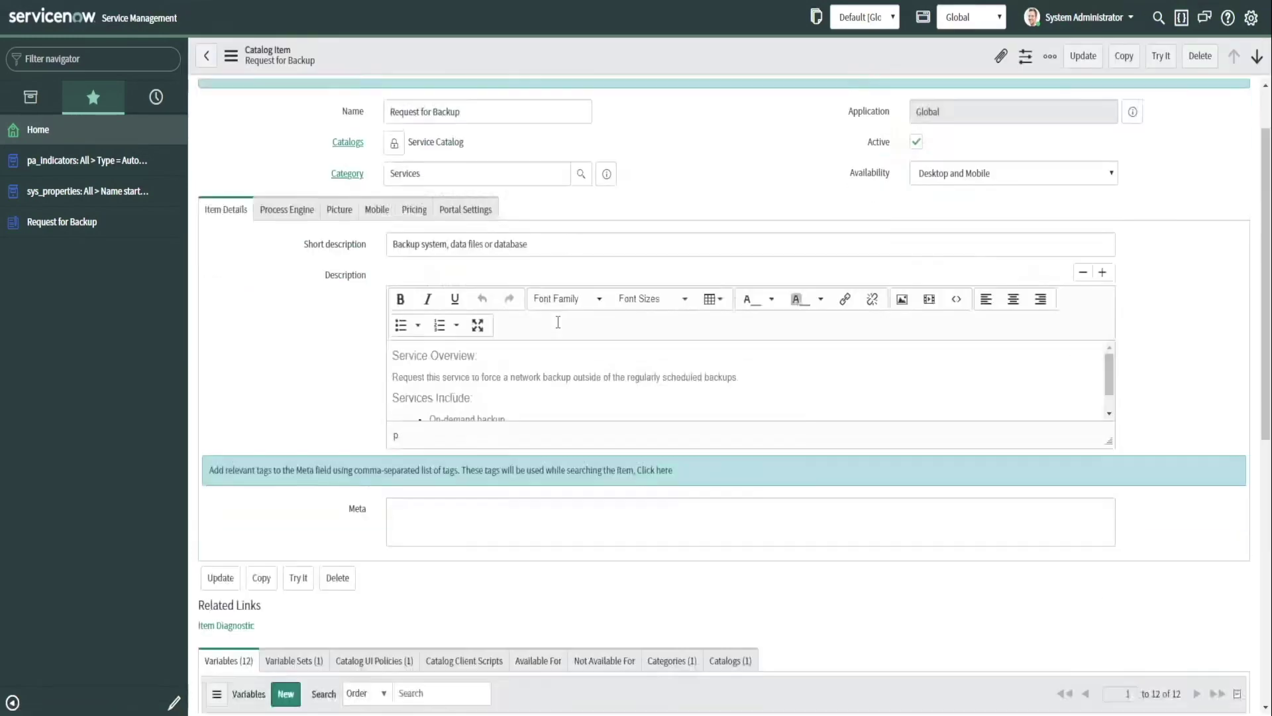
- Reload the portal form to see the Checkboxes label, then scroll the item's 12 variables
scroll(558, 322, "down", 8)
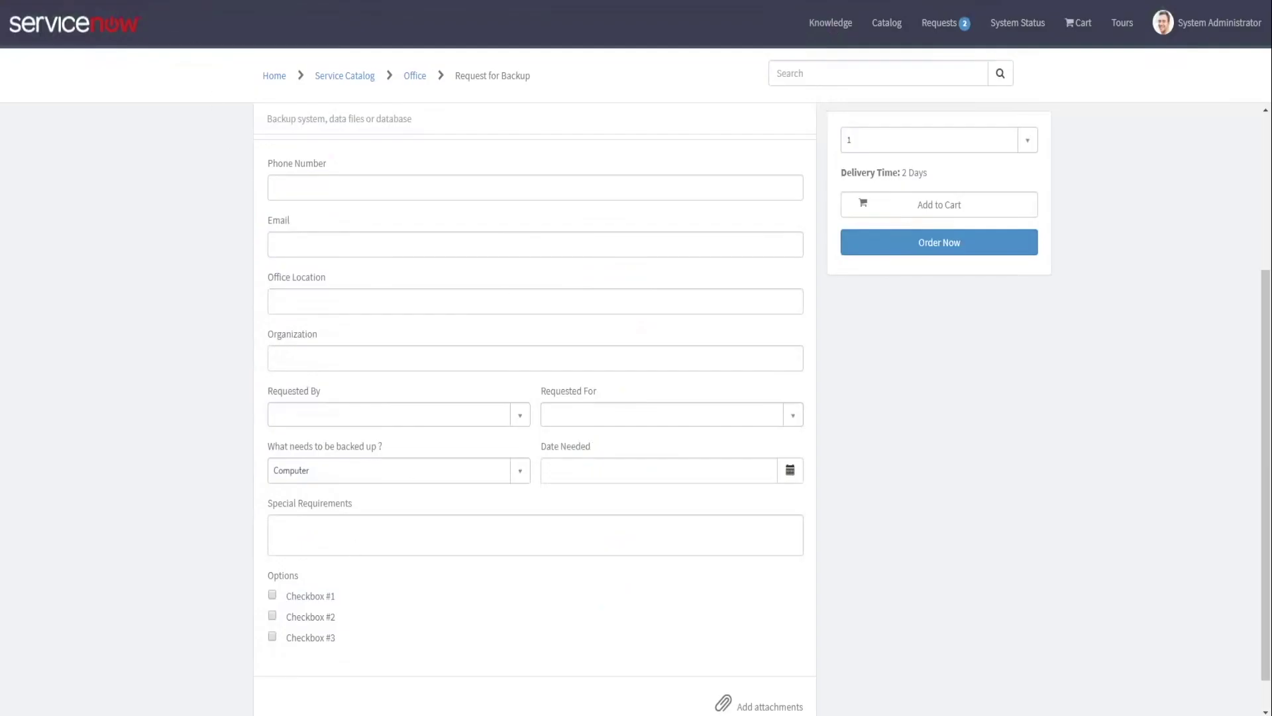
key("F5")
scroll(445, 404, "down", 1)
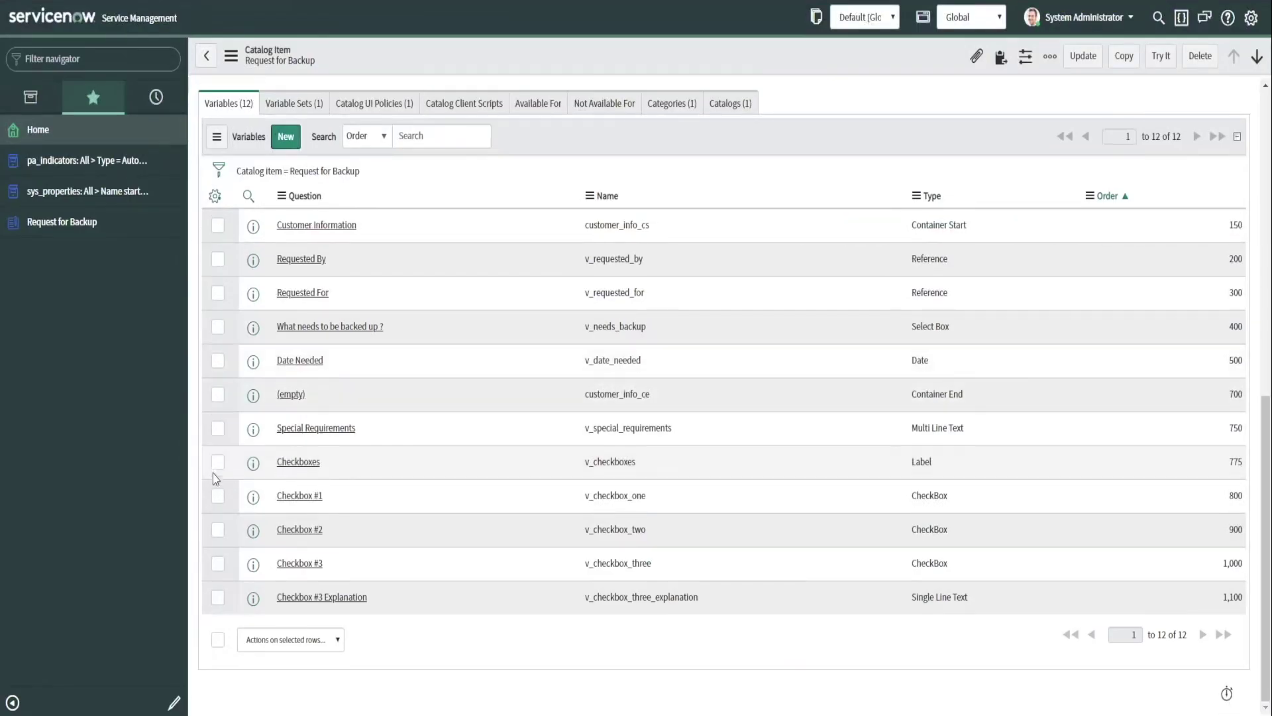
- Delete the Checkboxes label variable using the selected-rows Delete action and confirm
left_click(217, 461)
left_click(316, 649)
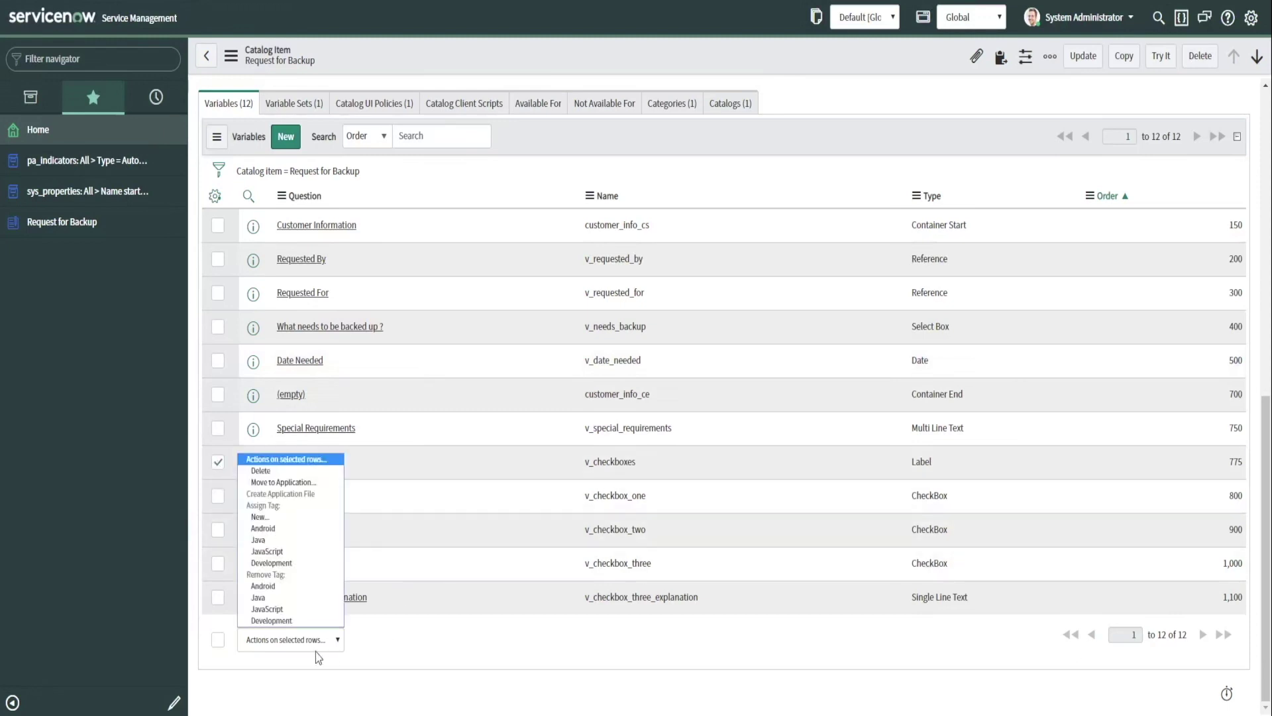
left_click(610, 408)
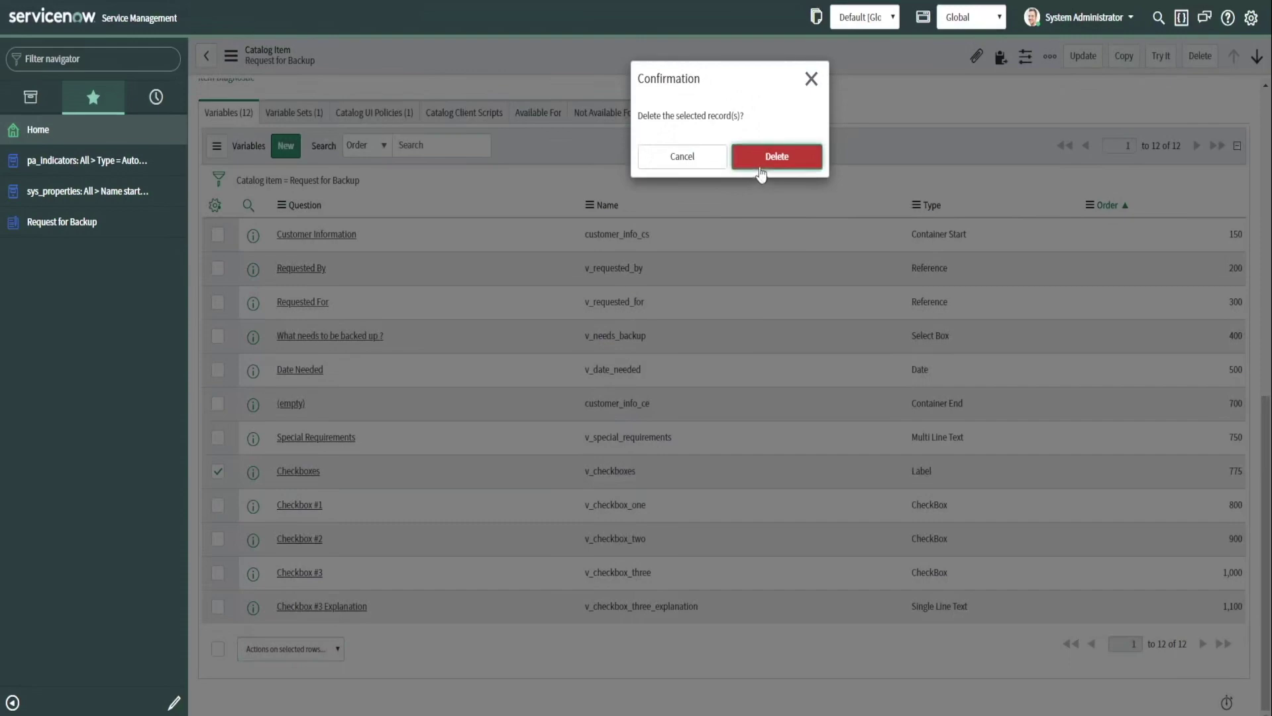
left_click(761, 159)
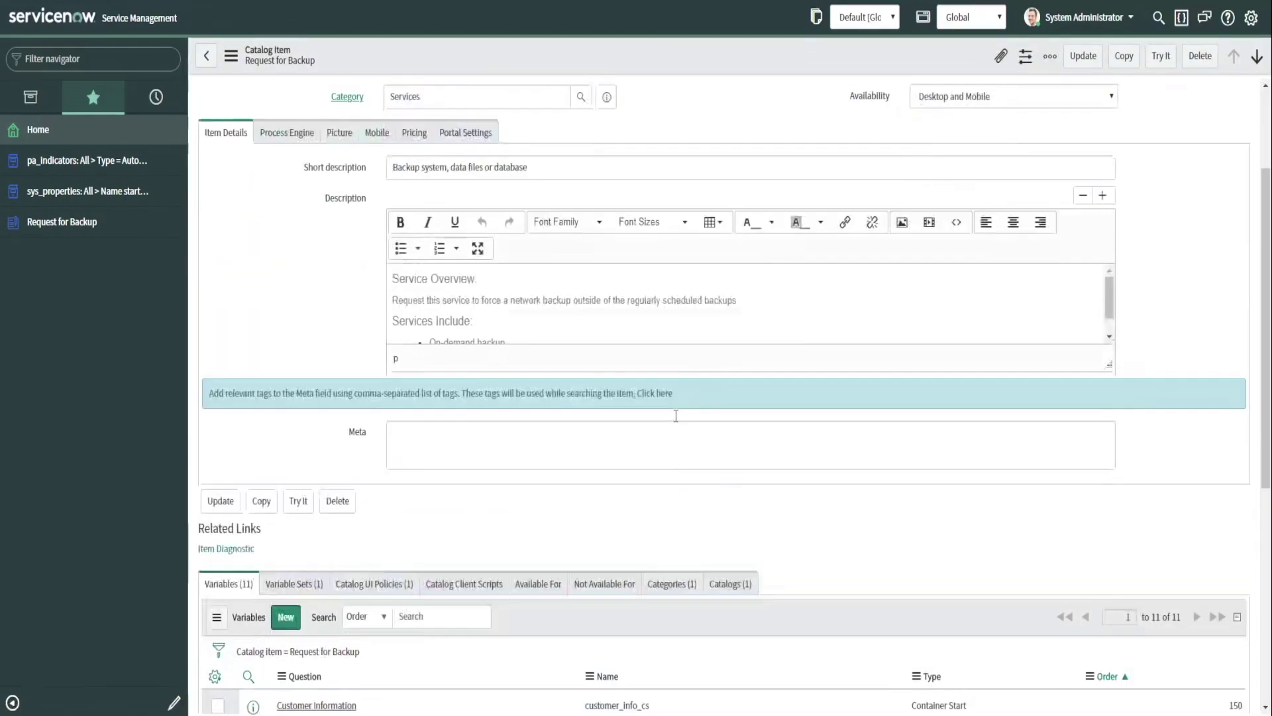
scroll(675, 416, "down", 7)
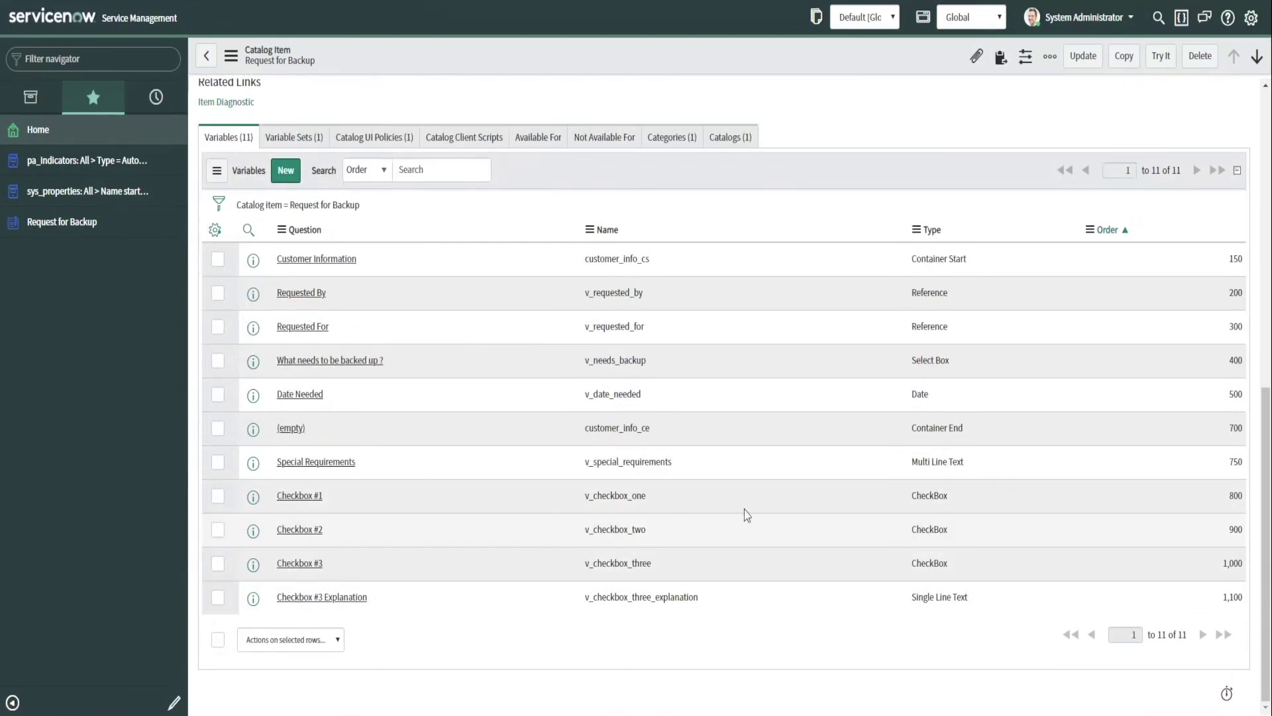
- Add a Container Split variable with order 850 between Checkbox #1 and Checkbox #2
left_click(285, 171)
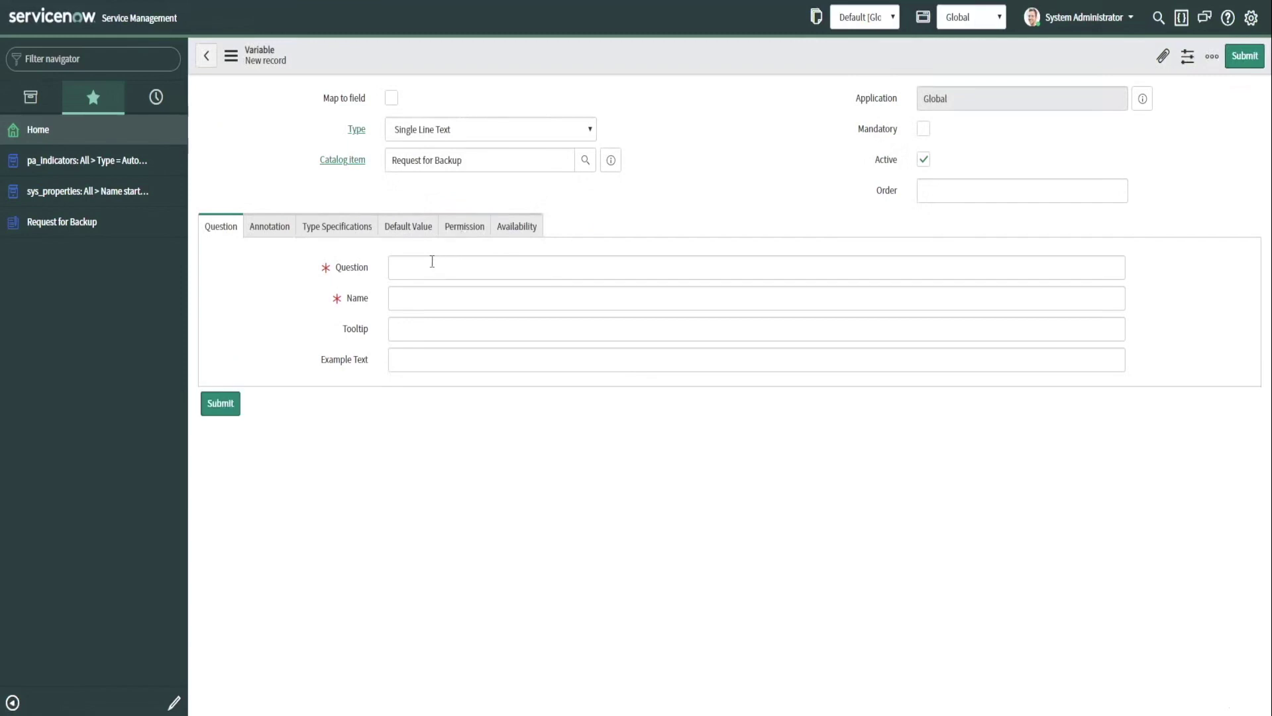
left_click(407, 105)
scroll(474, 216, "up", 10)
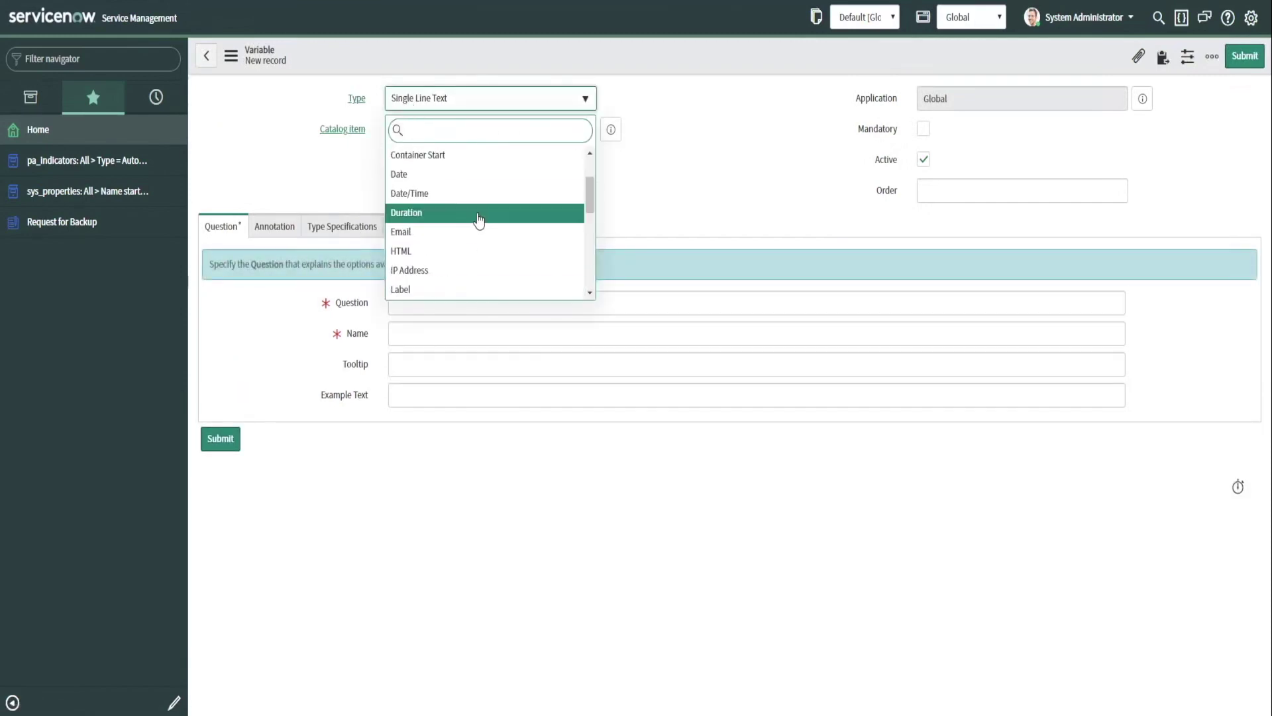
left_click(431, 212)
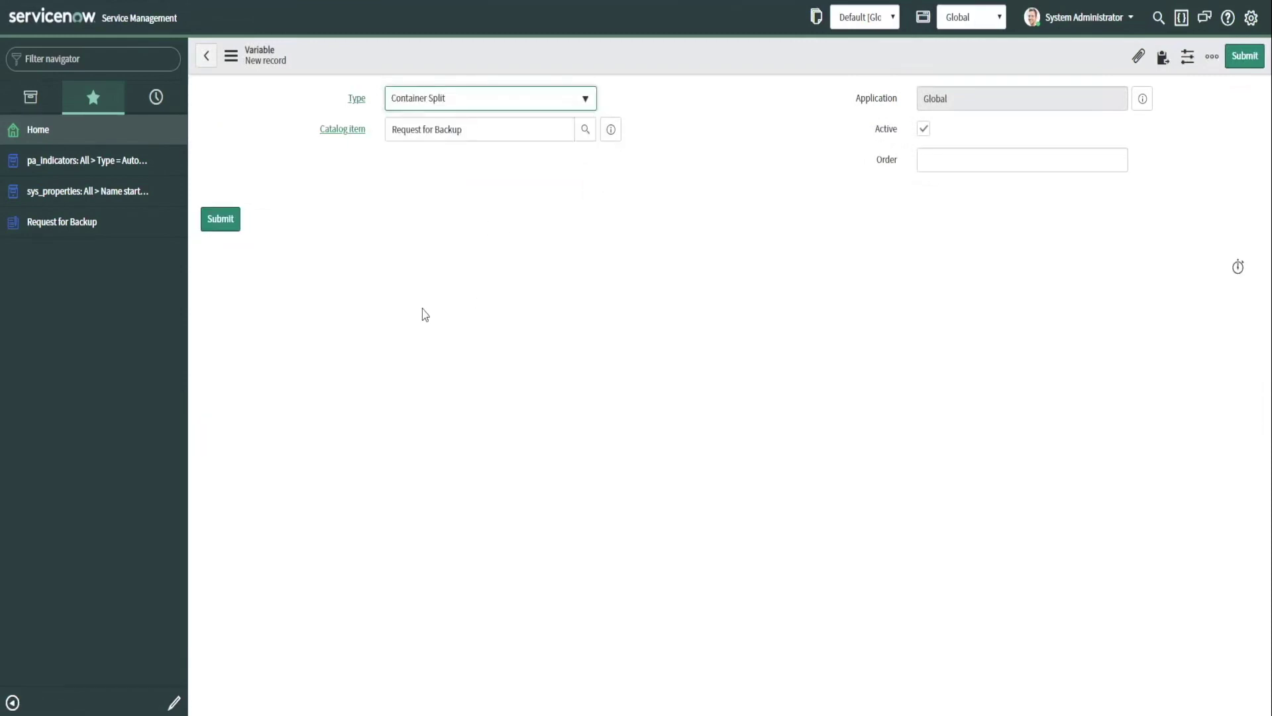
left_click(937, 159)
type("850")
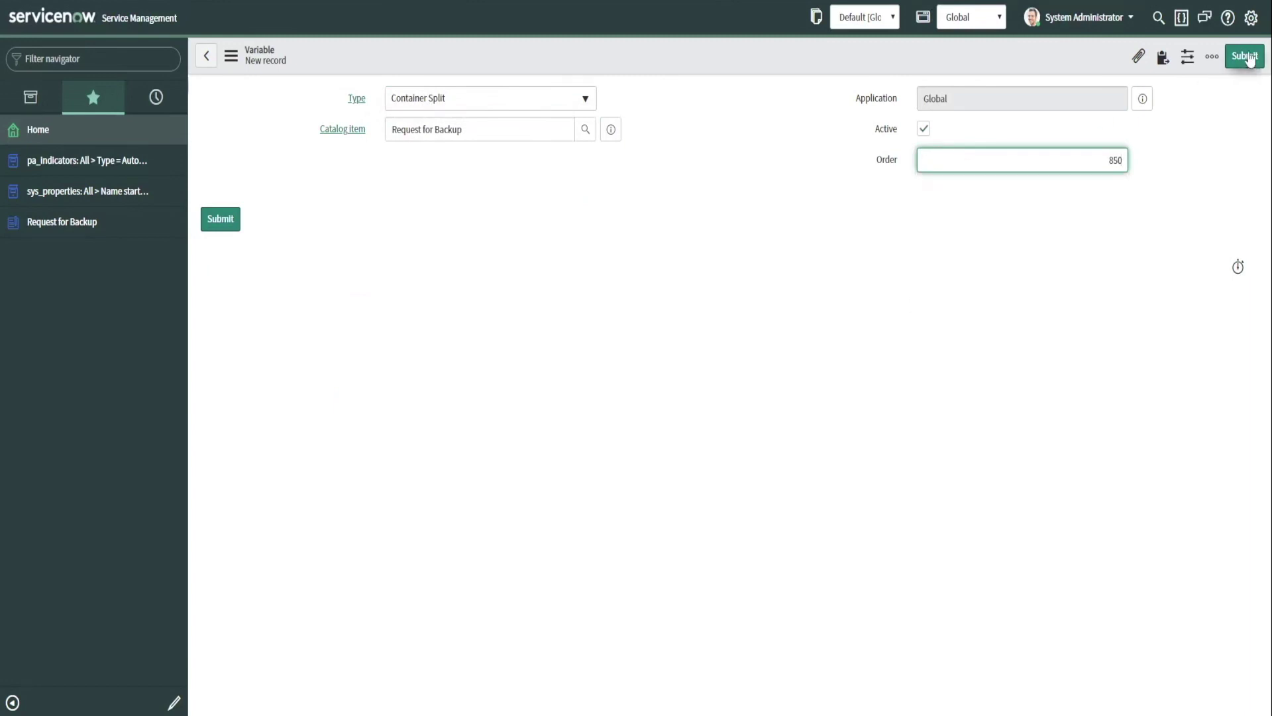
left_click(1246, 57)
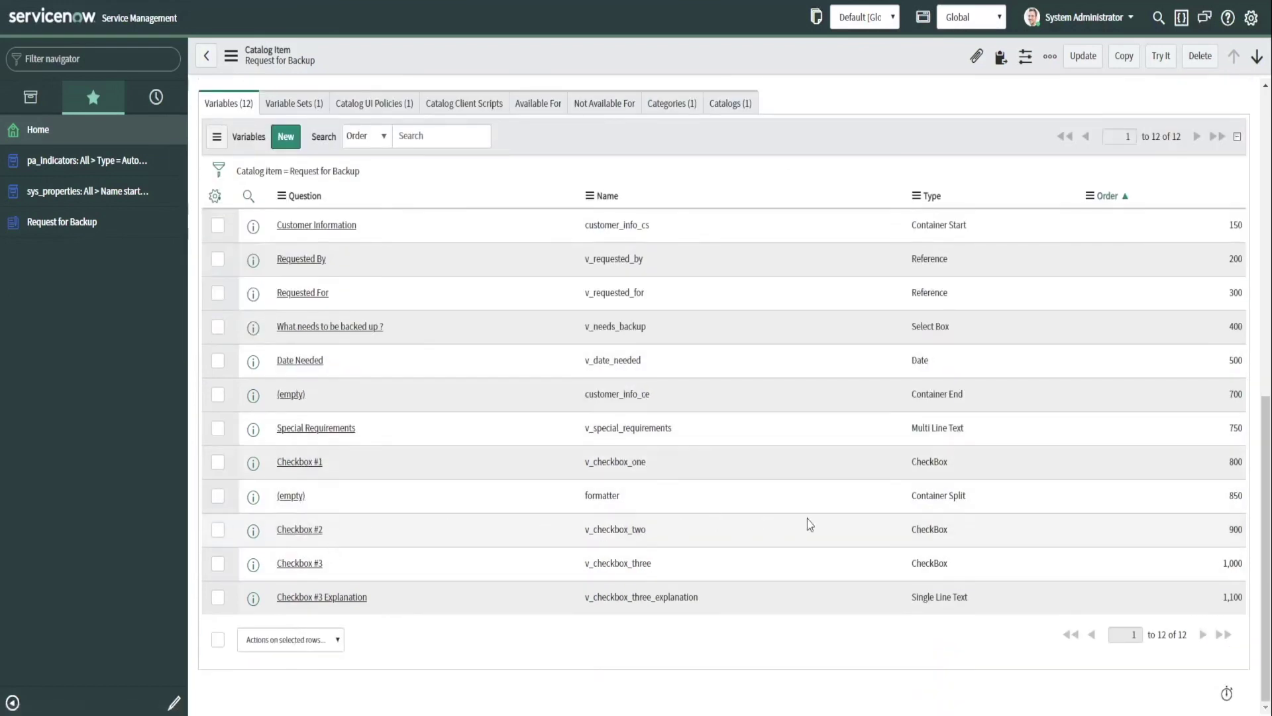
- Create a second Container Split variable with order 950 and submit it
left_click(285, 134)
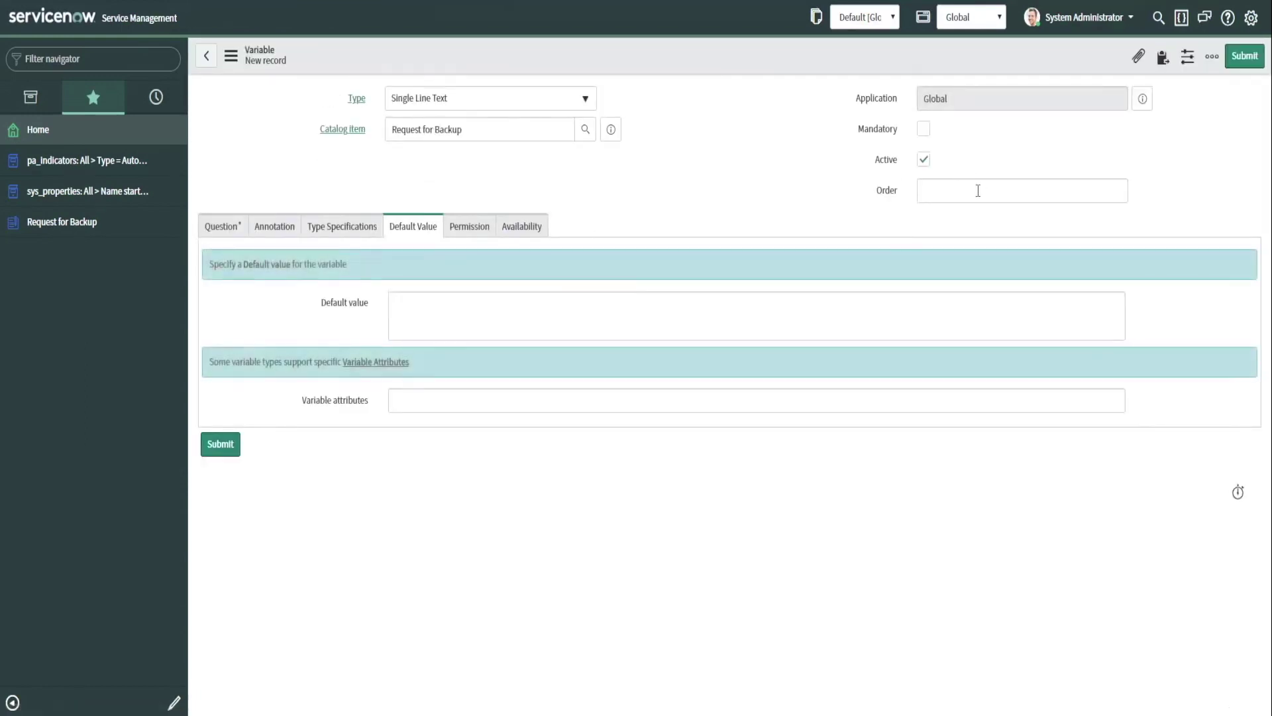
left_click(983, 191)
type("950")
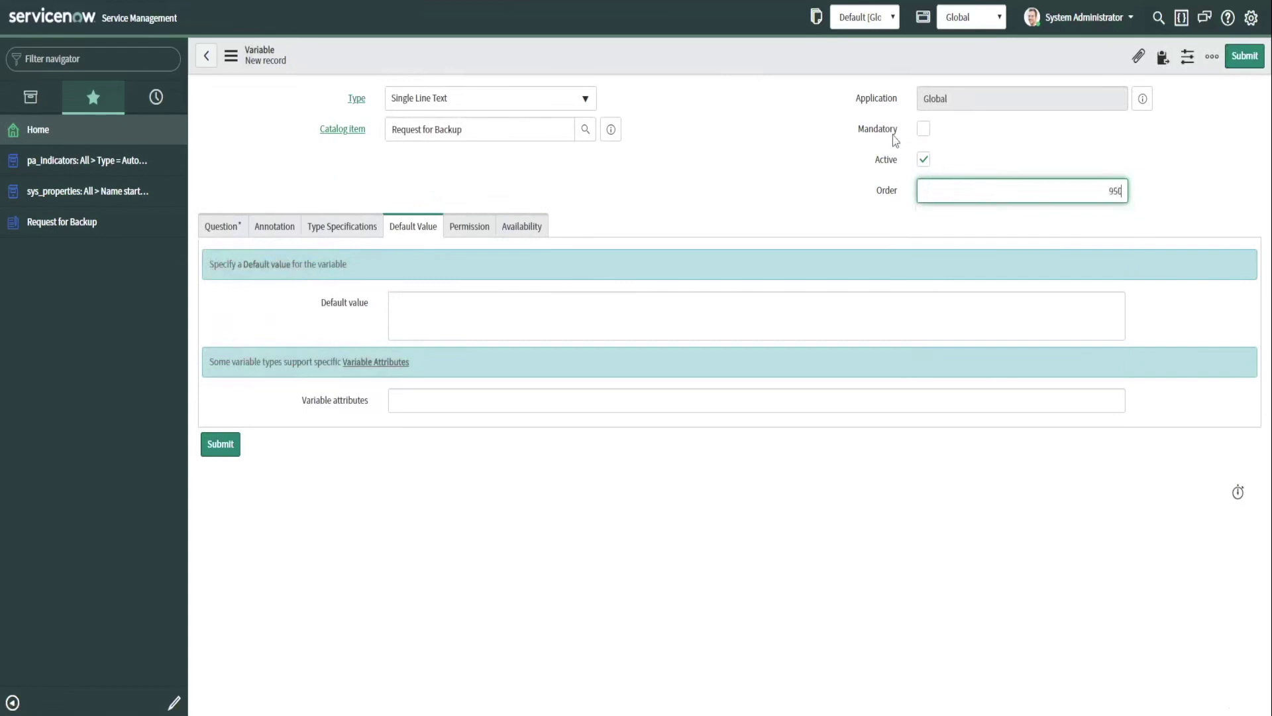
left_click(421, 104)
scroll(454, 165, "up", 5)
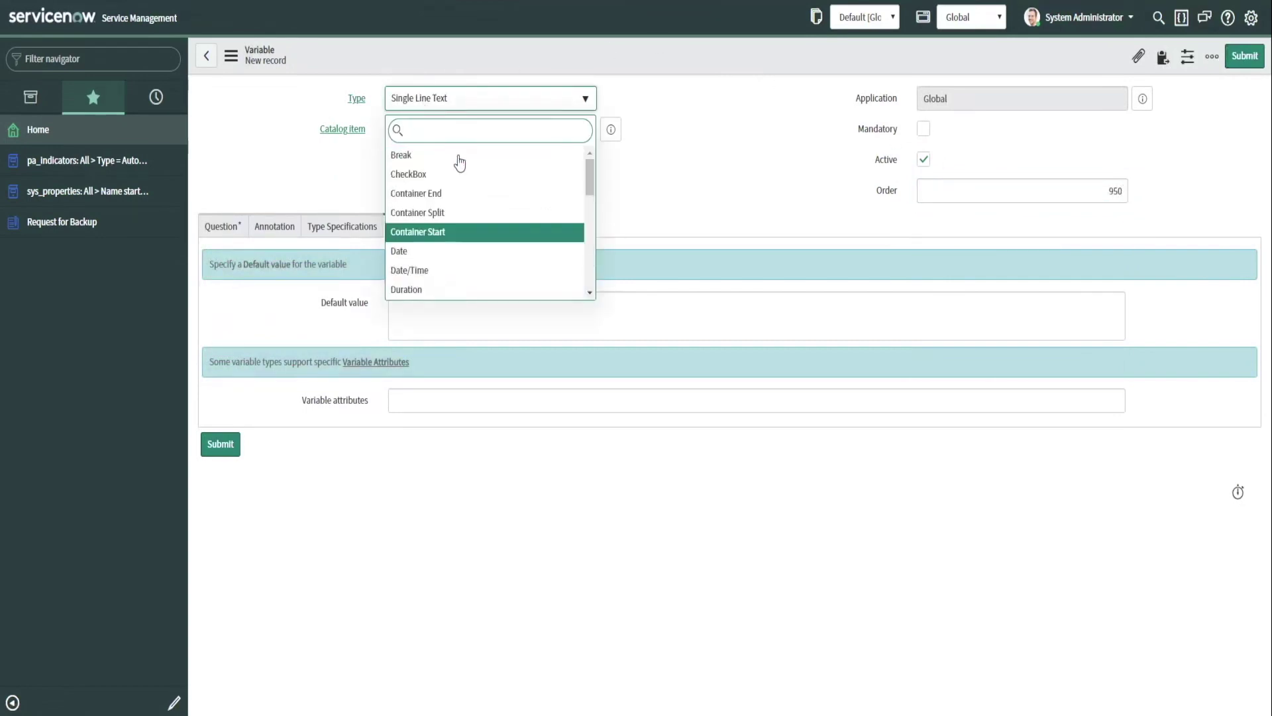
left_click(442, 217)
left_click(1245, 56)
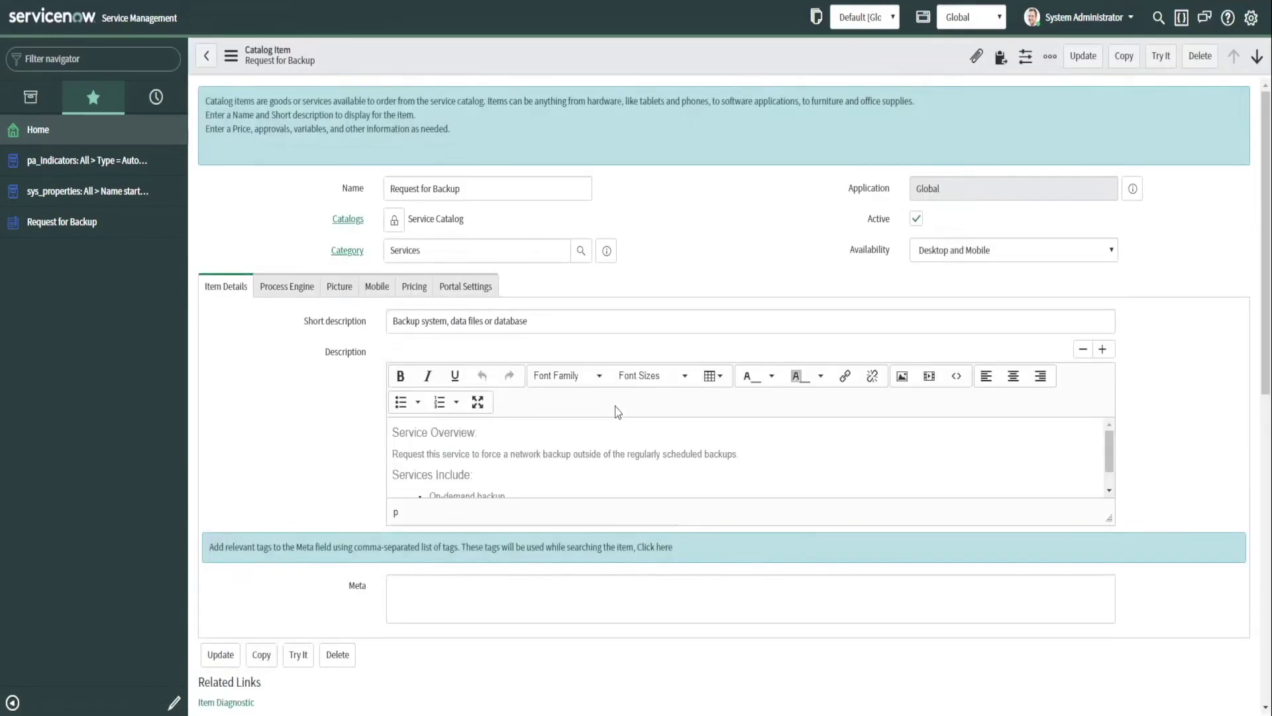
- Check the variables list for the new split, then reload the portal Request for Backup form
scroll(616, 424, "down", 5)
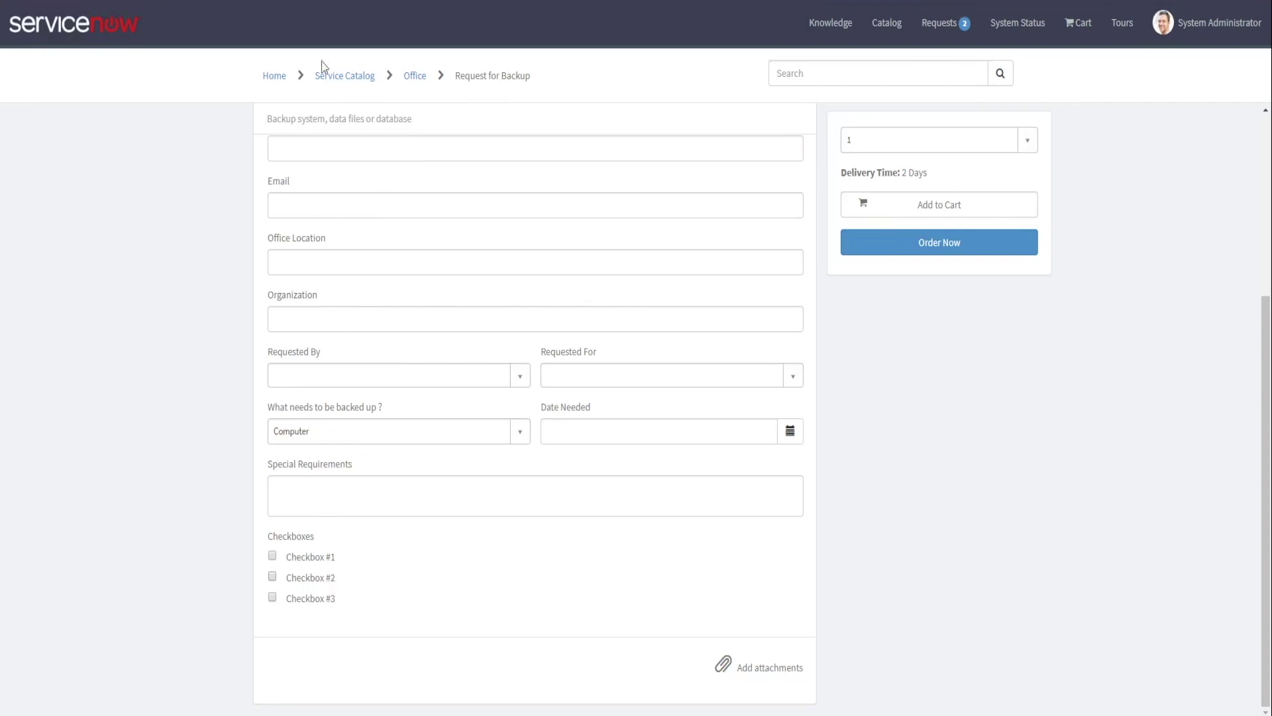
key("F5")
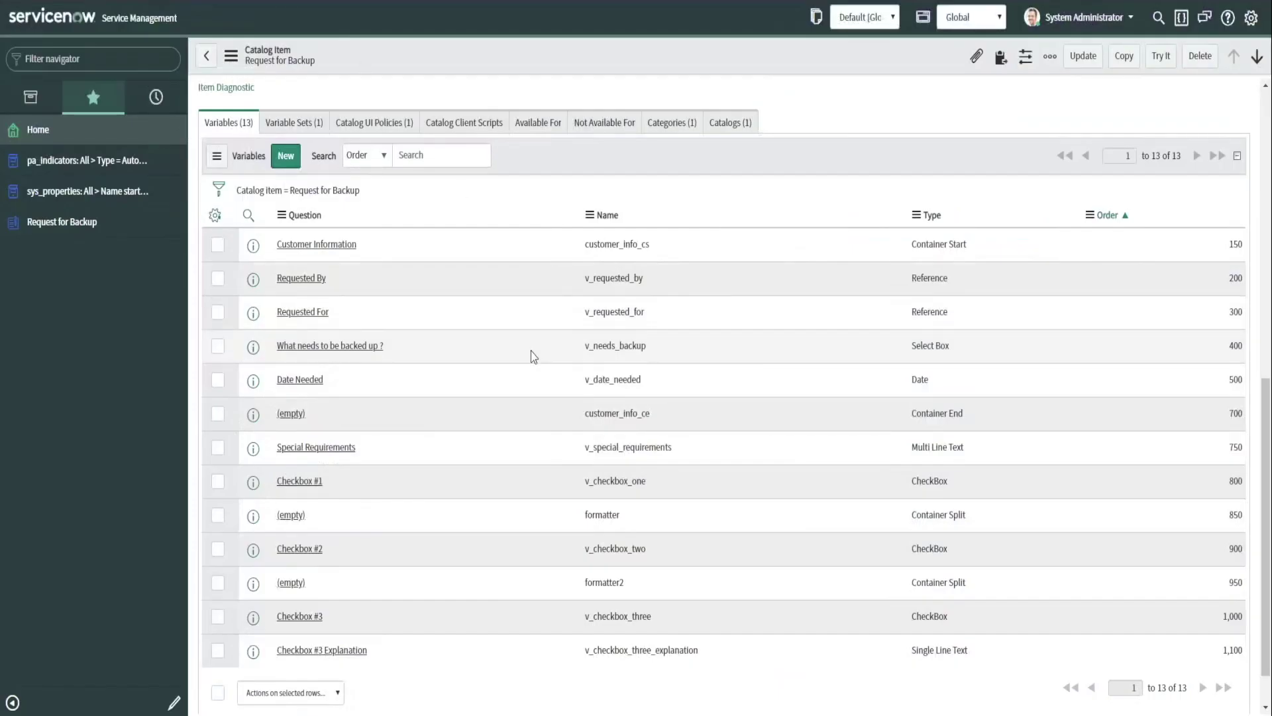
- Test the portal checkboxes by ticking Checkbox #2, then leave all three unticked
scroll(531, 352, "down", 1)
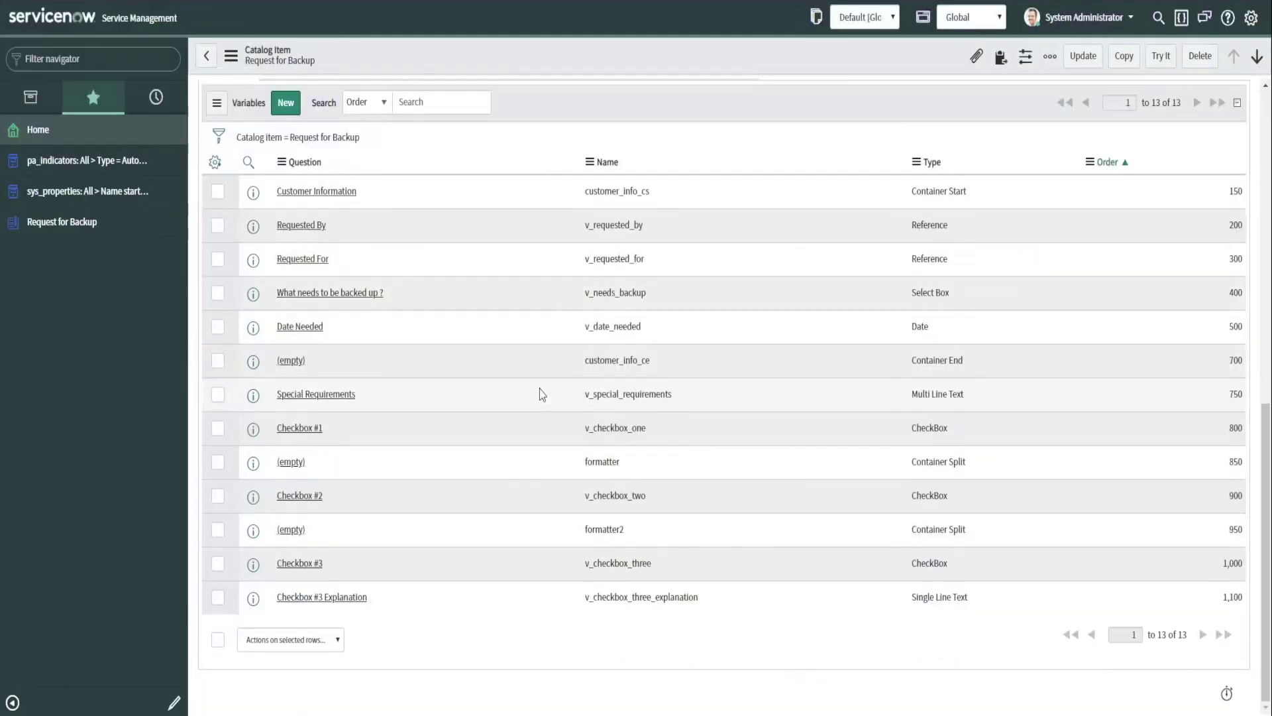
scroll(539, 388, "up", 1)
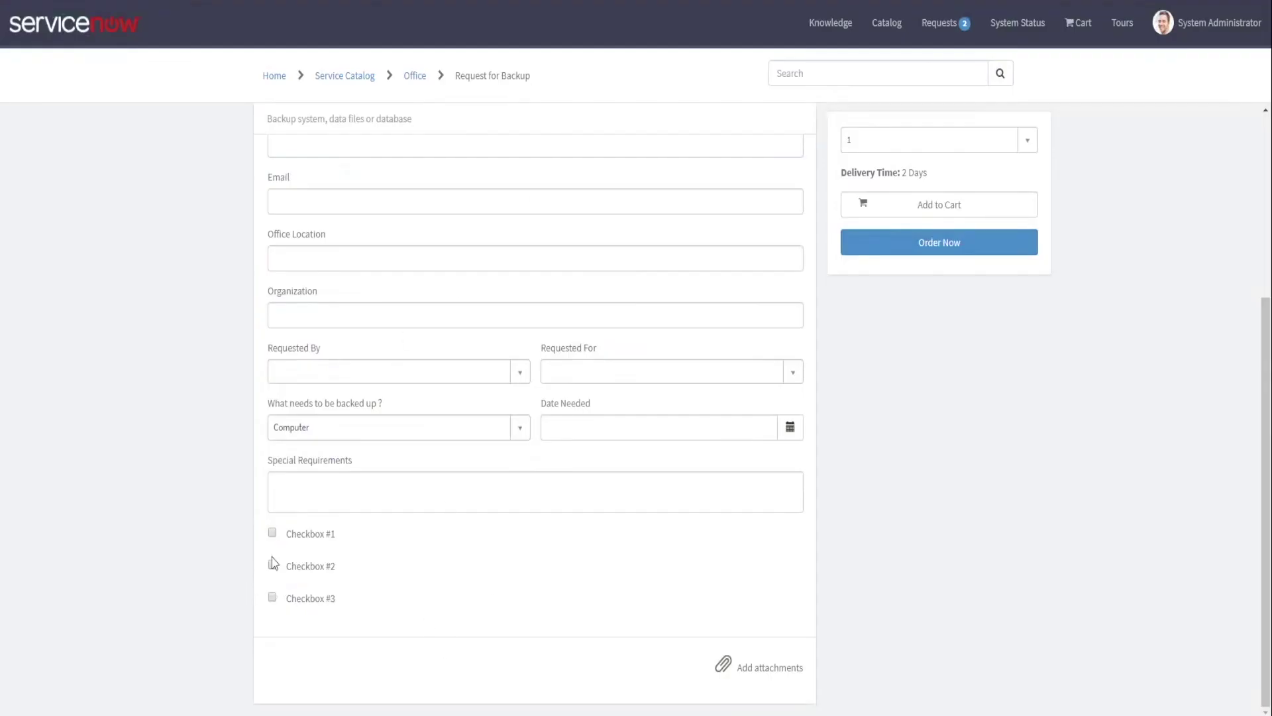
left_click(272, 568)
left_click(272, 533)
left_click(272, 566)
- Tick Checkbox #3 to reveal the Checkbox #3 Explanation field and focus it
left_click(271, 598)
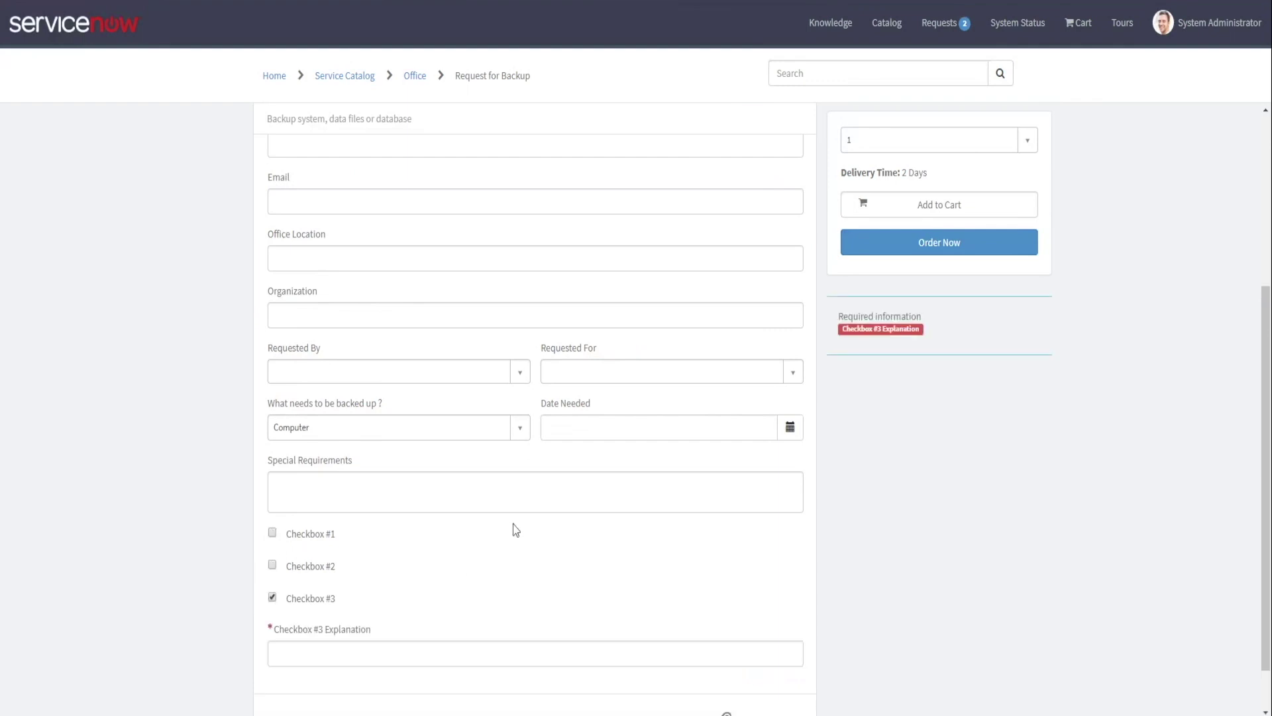
scroll(514, 529, "down", 1)
left_click(397, 596)
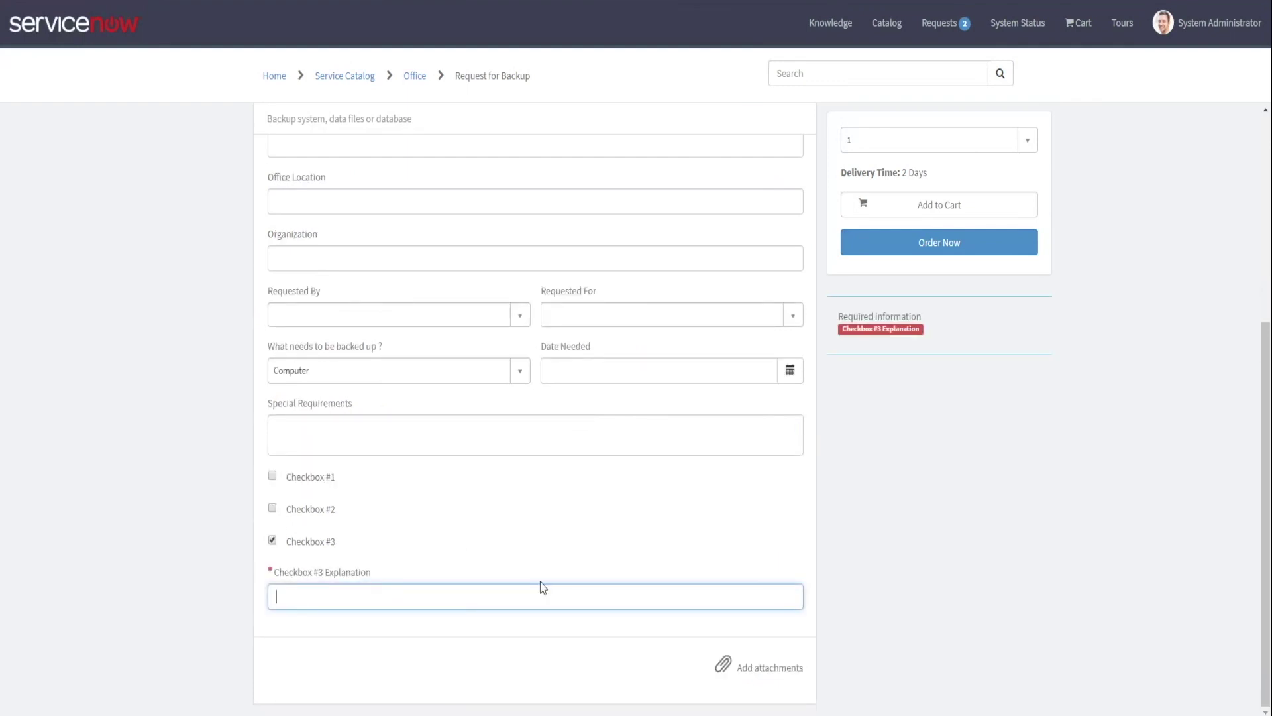
left_click(274, 539)
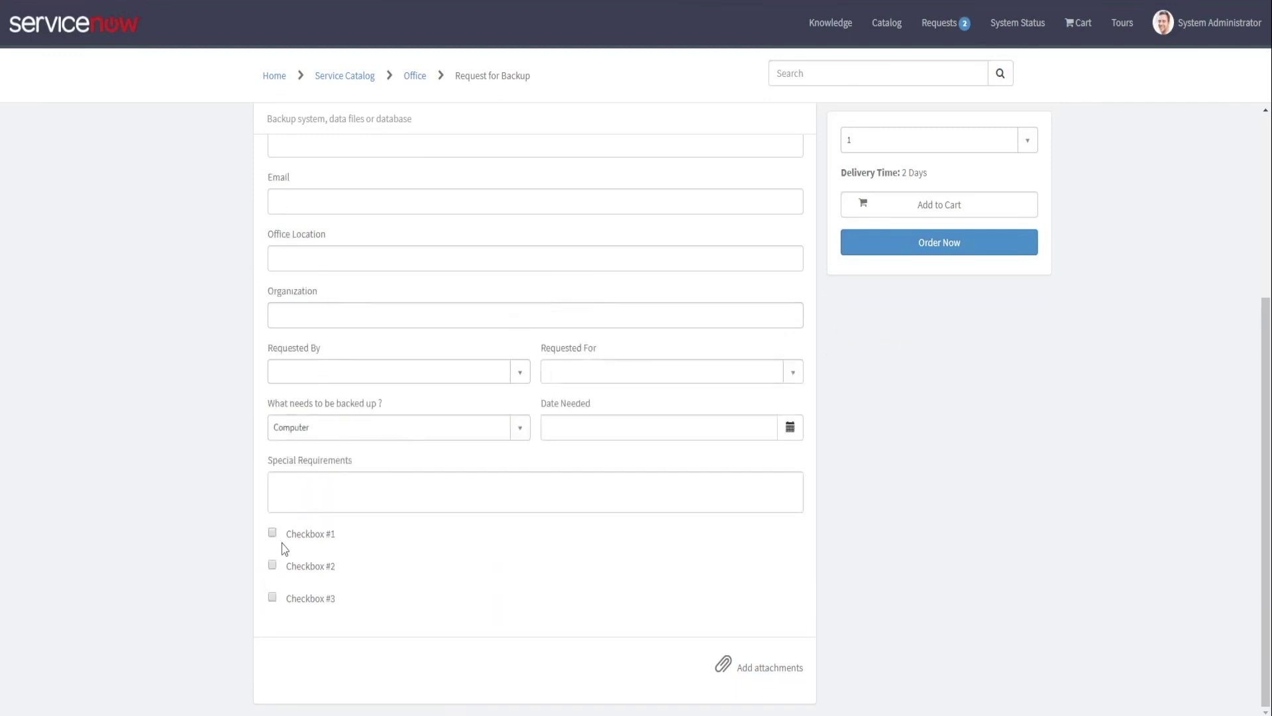
left_click(272, 597)
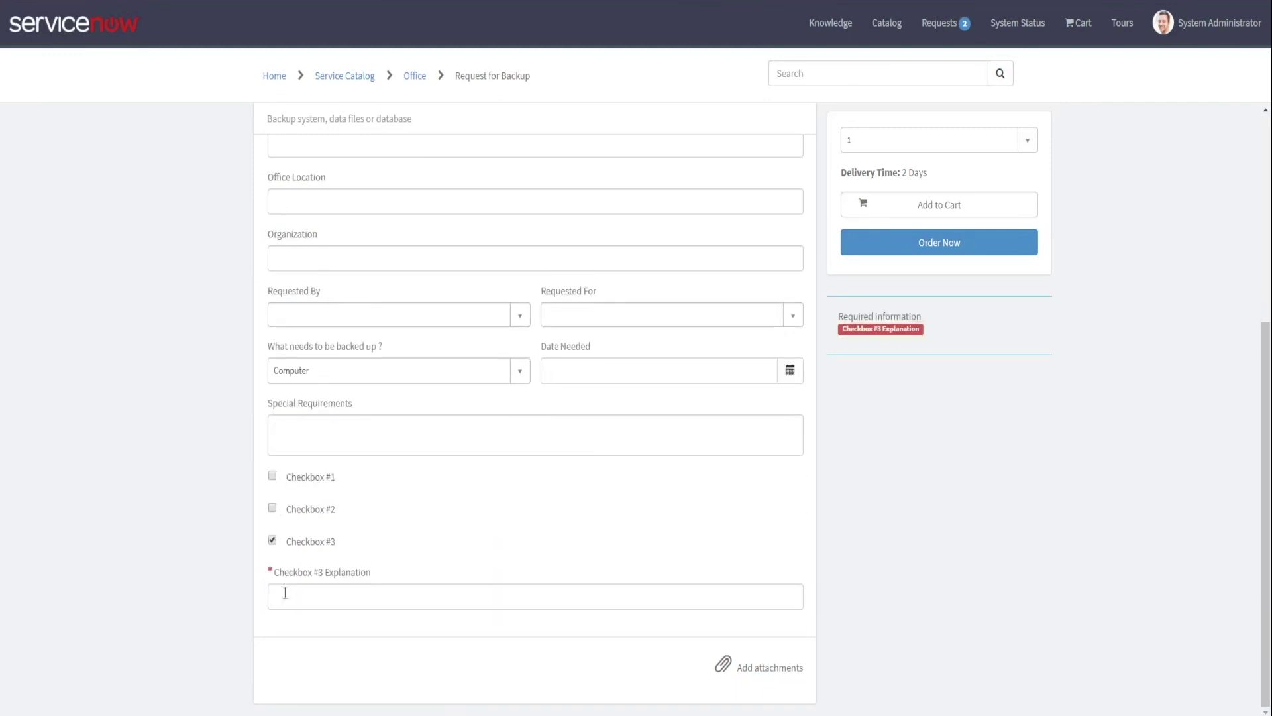
left_click(383, 596)
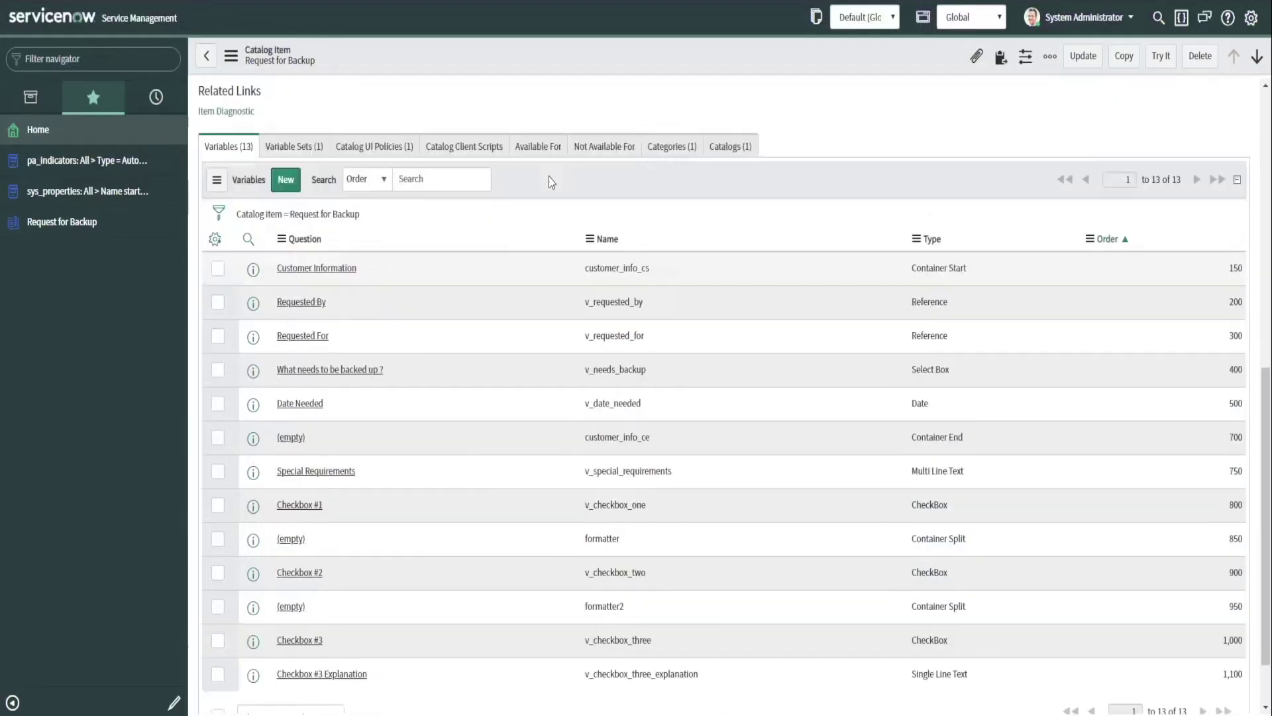
- Open the Checkbox Three Explanation Required policy from Catalog UI Policies and review its settings
left_click(358, 148)
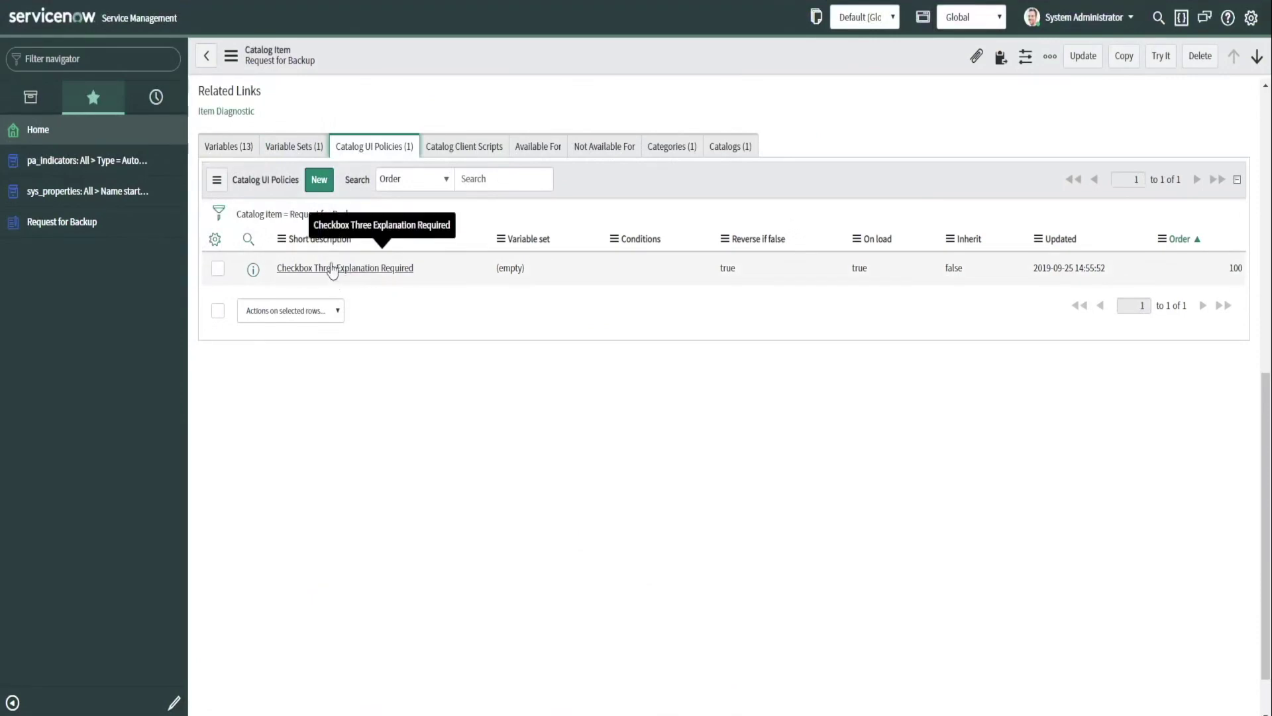
left_click(332, 269)
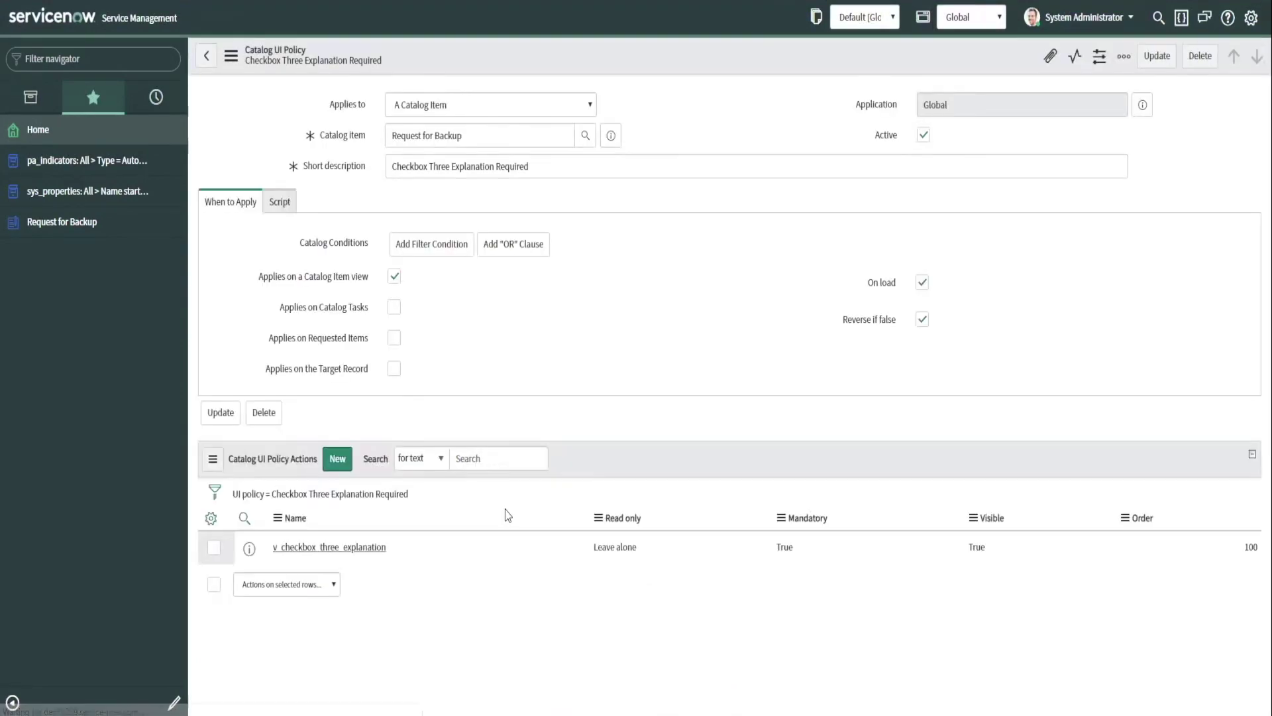
scroll(592, 426, "down", 2)
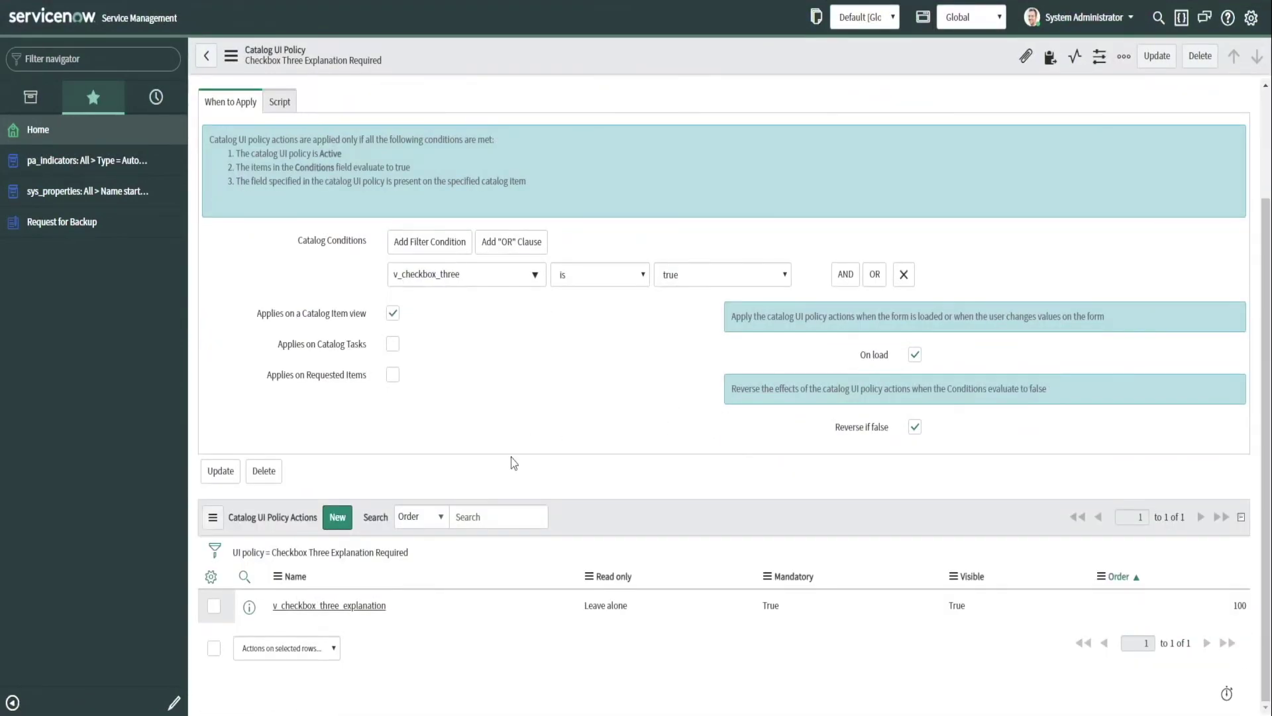
scroll(407, 428, "up", 1)
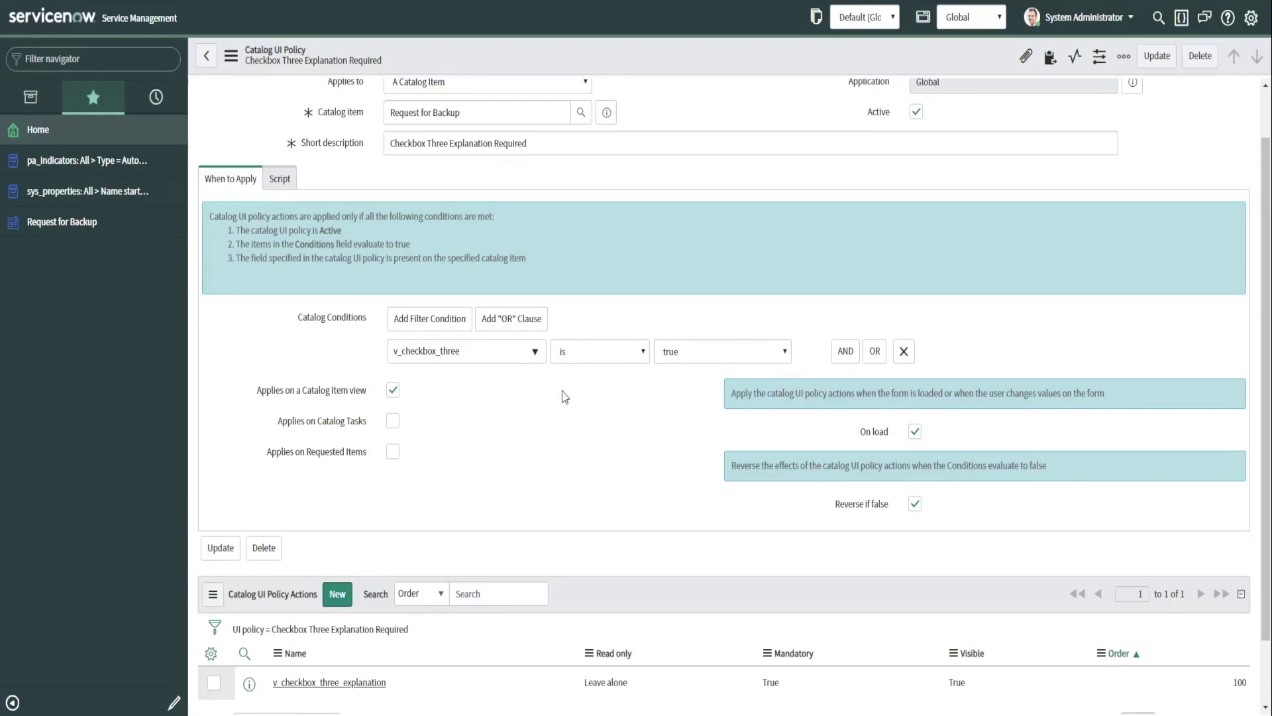
scroll(565, 398, "down", 2)
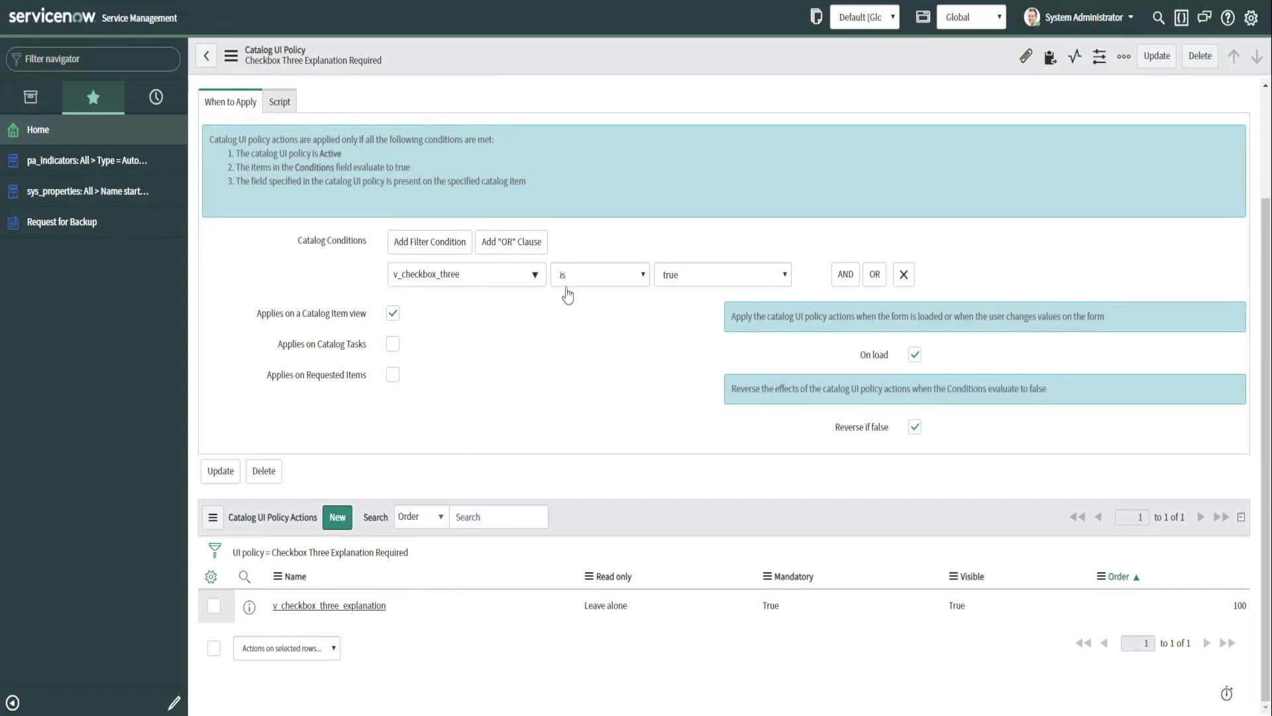
left_click(915, 428)
left_click(915, 428)
left_click_drag(946, 390, 883, 390)
- Leave the UI policy form and reload the portal request form, confirming the reload
left_click(486, 396)
left_click(206, 56)
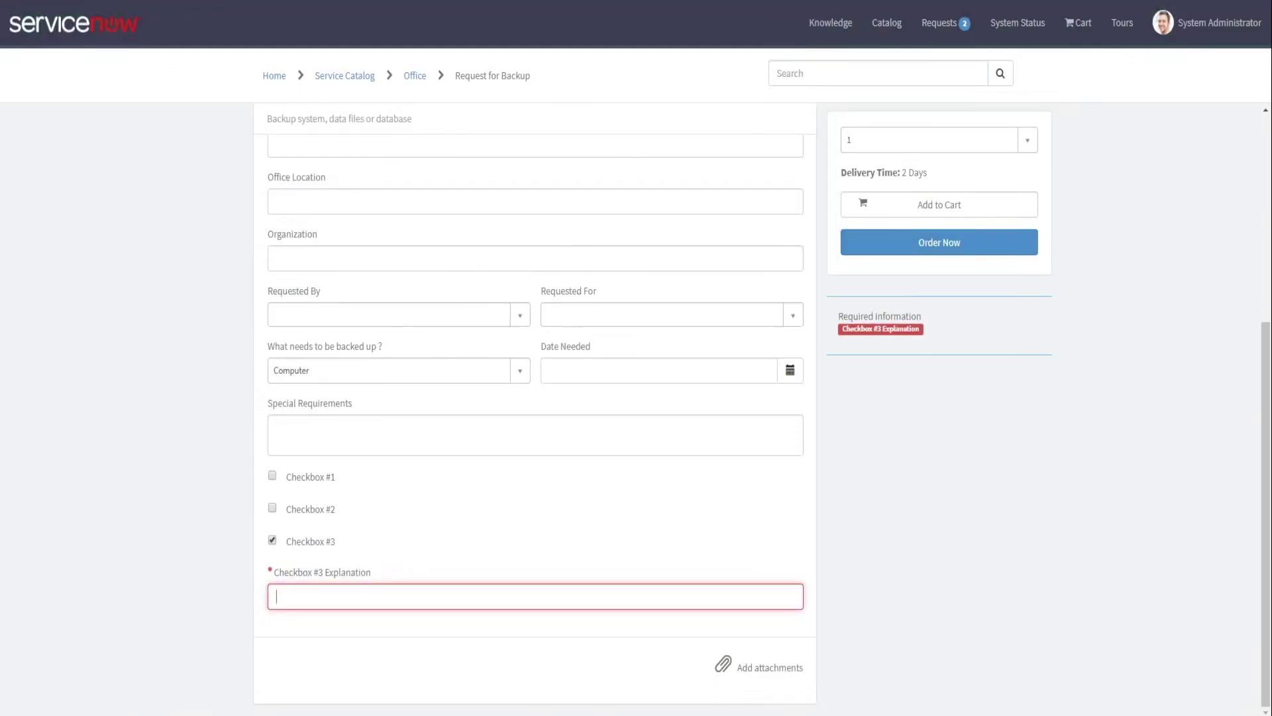
key("F5")
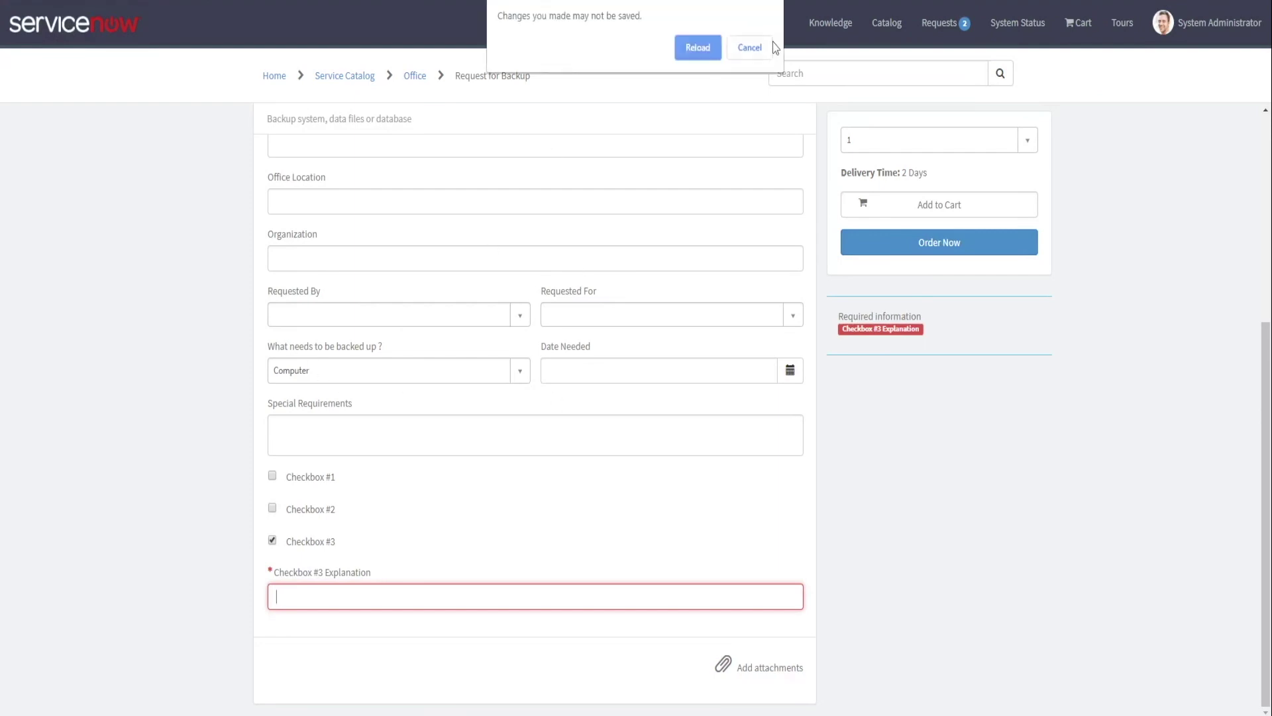
left_click(697, 46)
- Tick Checkbox #3 to show its required explanation, then untick it to hide it
scroll(475, 577, "down", 5)
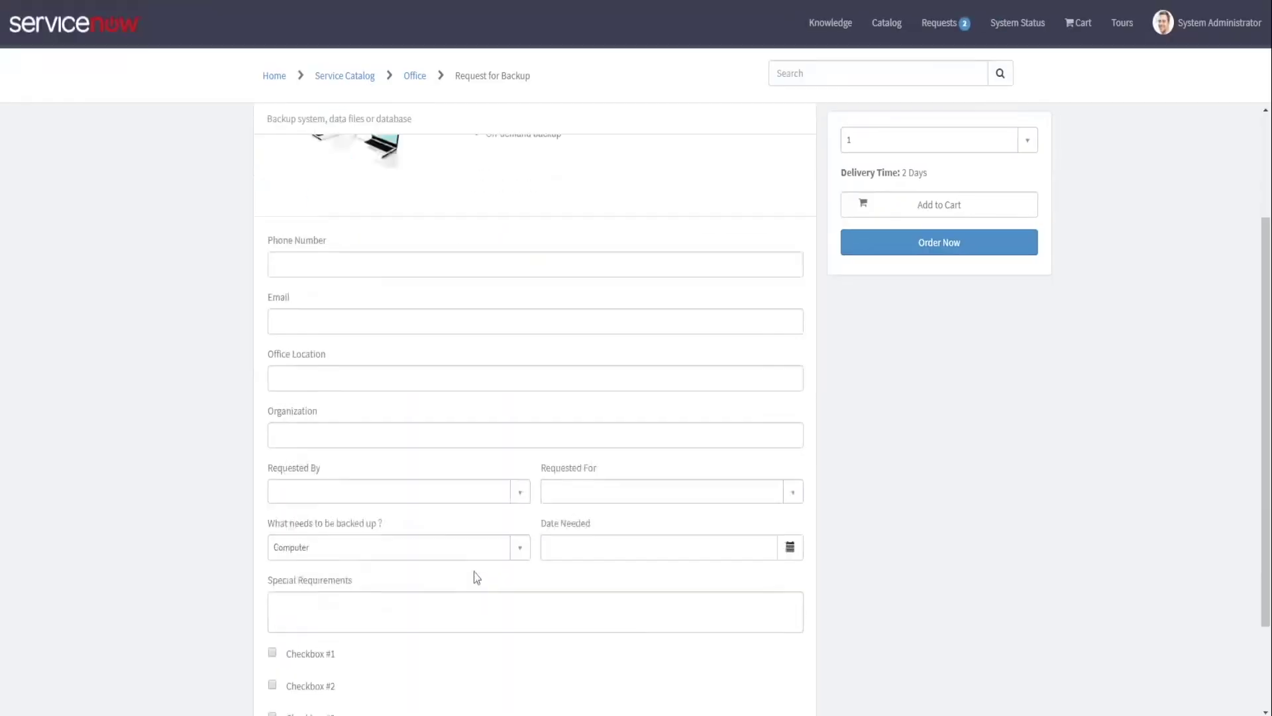
left_click(273, 597)
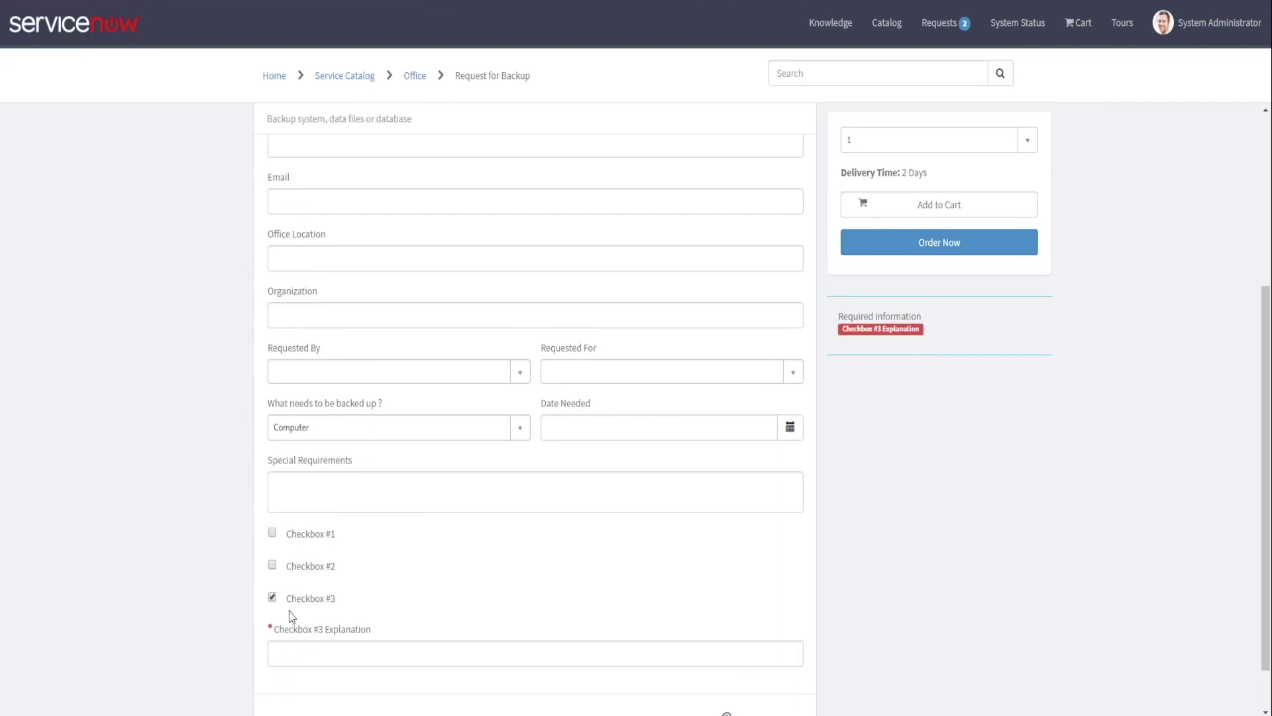
left_click(272, 597)
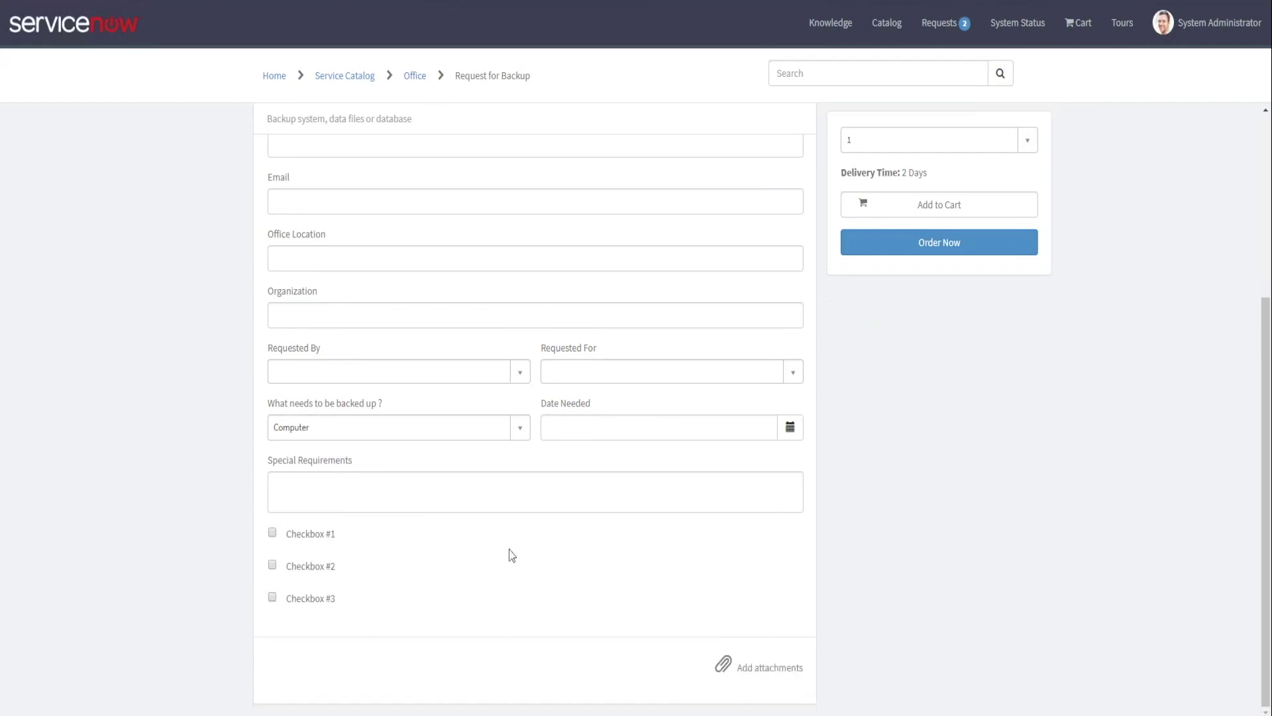